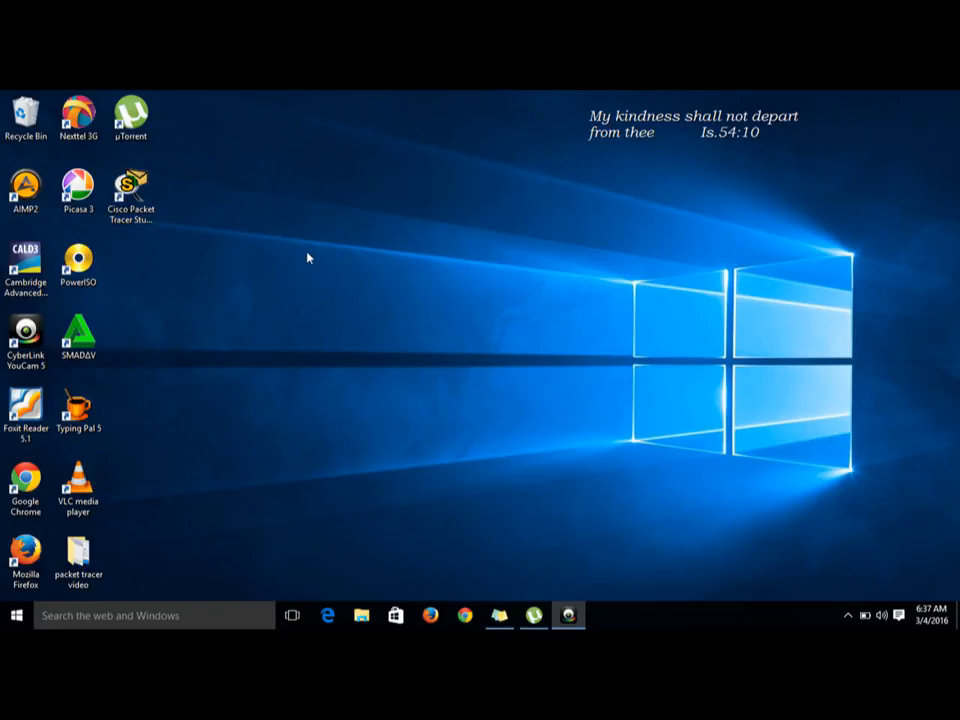
# Step: Launch Cisco Packet Tracer from the desktop and maximize its window
pyautogui.doubleClick(146, 202)
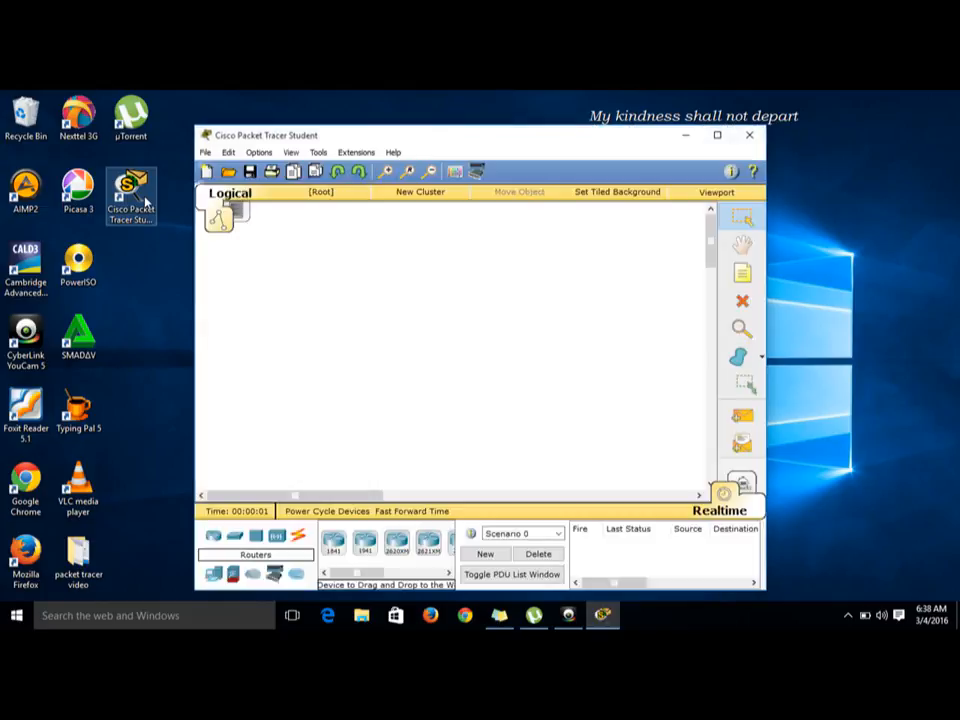
pyautogui.doubleClick(497, 141)
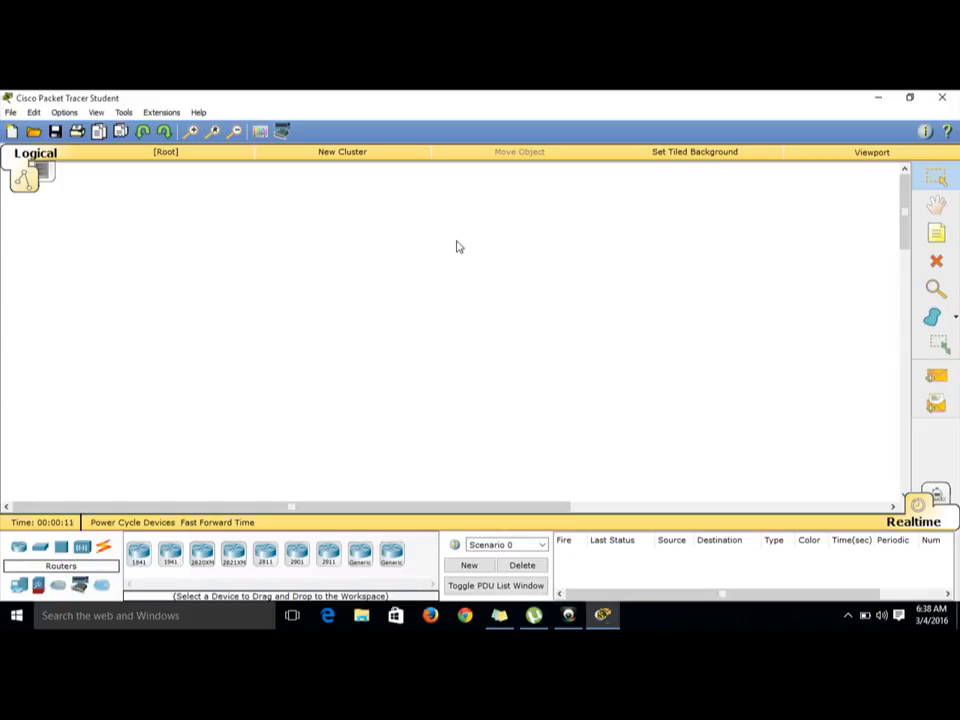
# Step: Place three generic PCs on the workspace: top centre, left, and bottom
pyautogui.click(19, 588)
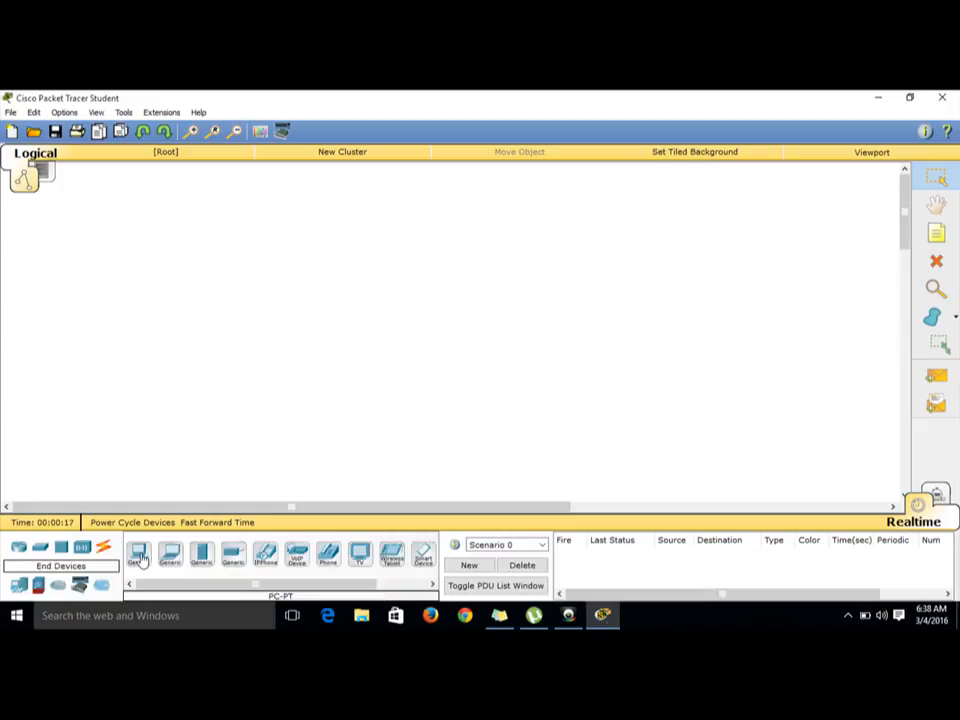
pyautogui.moveTo(142, 561); pyautogui.dragTo(300, 230)
pyautogui.click(138, 553)
pyautogui.click(165, 332)
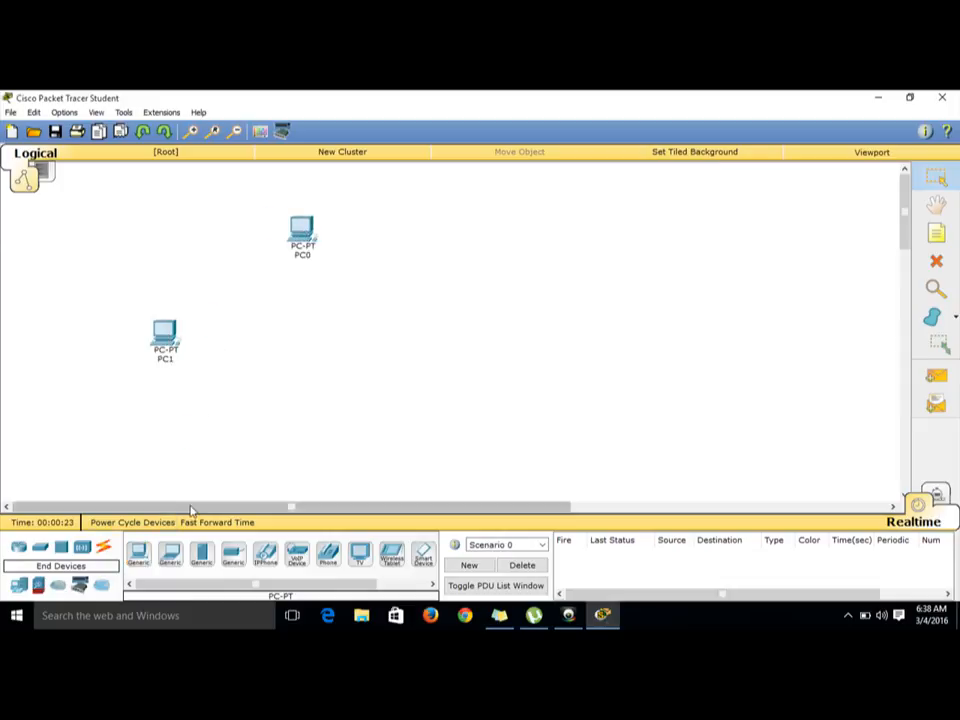
pyautogui.click(138, 553)
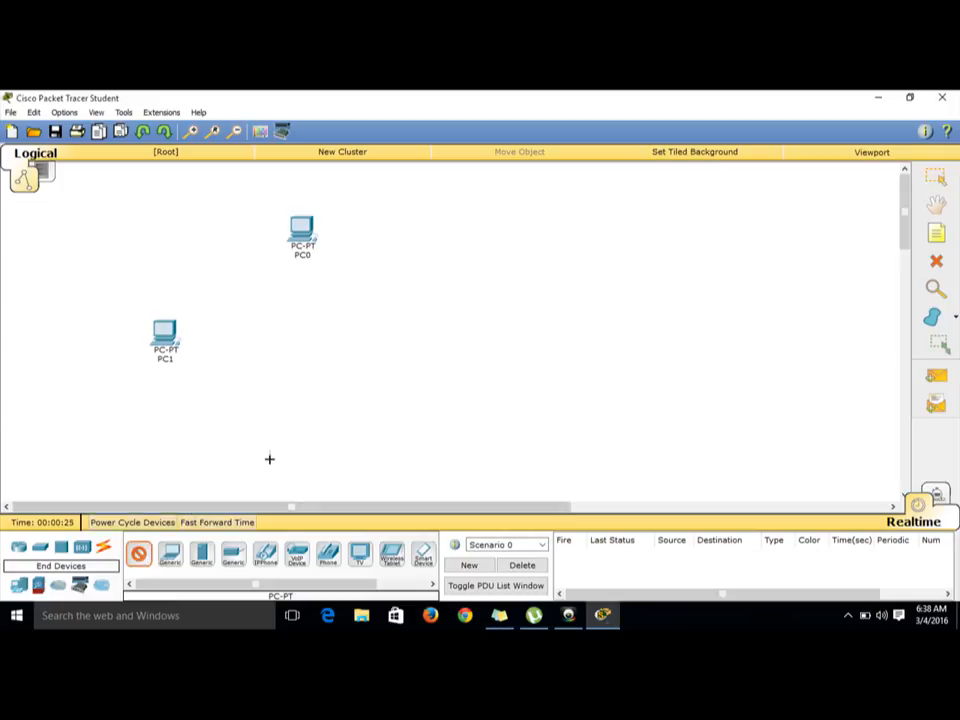
pyautogui.click(326, 443)
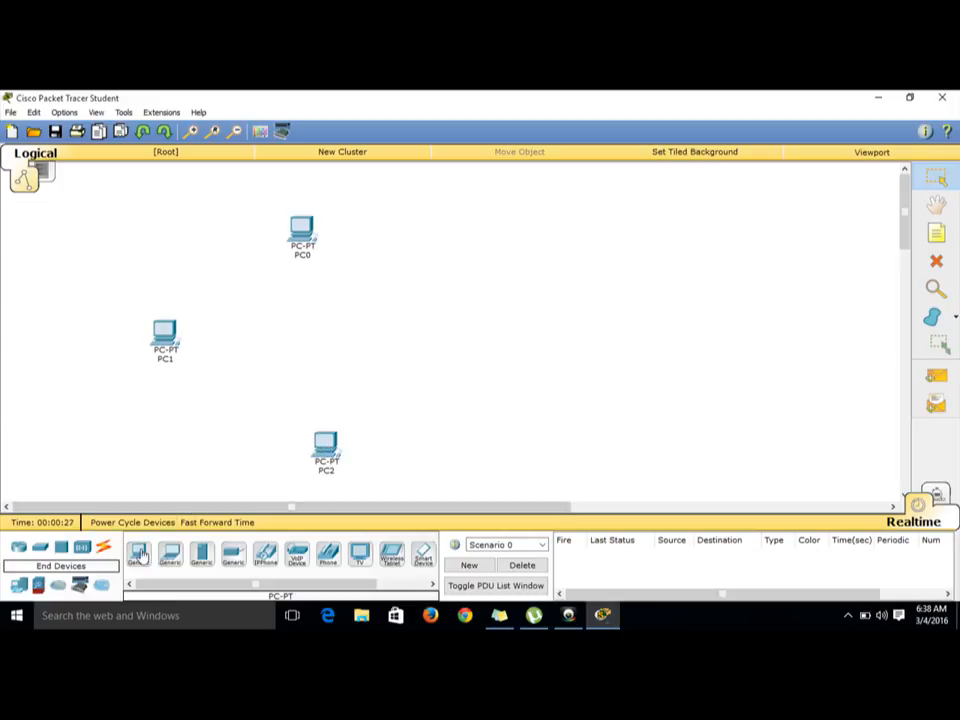
# Step: Add two more generic PCs, one on the right and one at the upper middle of the workspace
pyautogui.moveTo(141, 555); pyautogui.dragTo(551, 362)
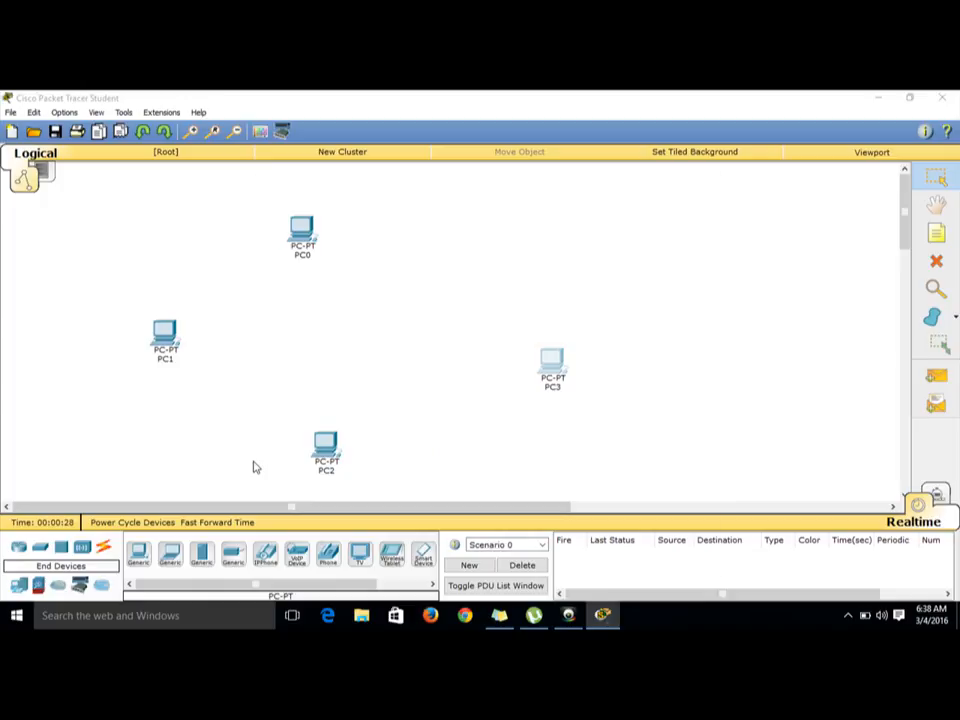
pyautogui.click(551, 360)
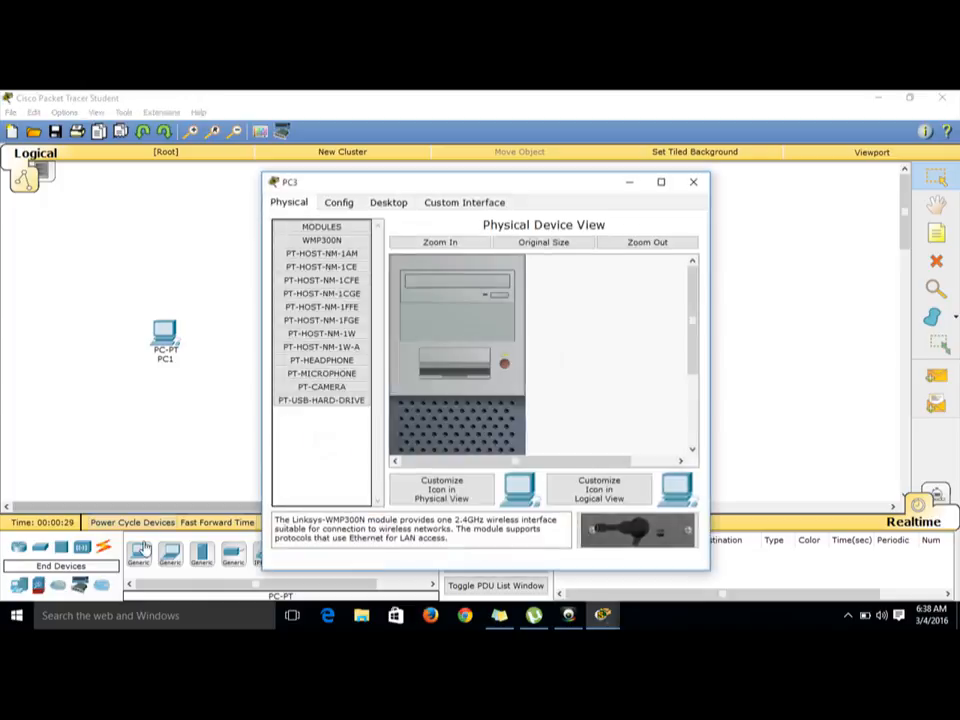
pyautogui.click(693, 182)
pyautogui.moveTo(137, 555); pyautogui.dragTo(463, 240)
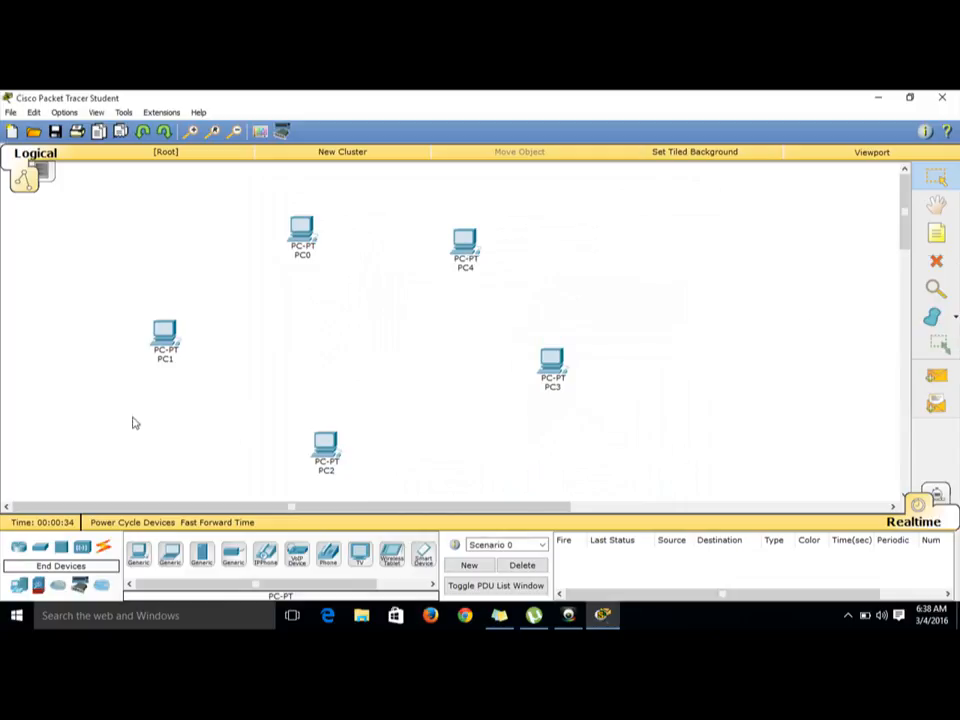
# Step: Place a 2950T-24 switch in the centre of the workspace among the PCs
pyautogui.click(41, 548)
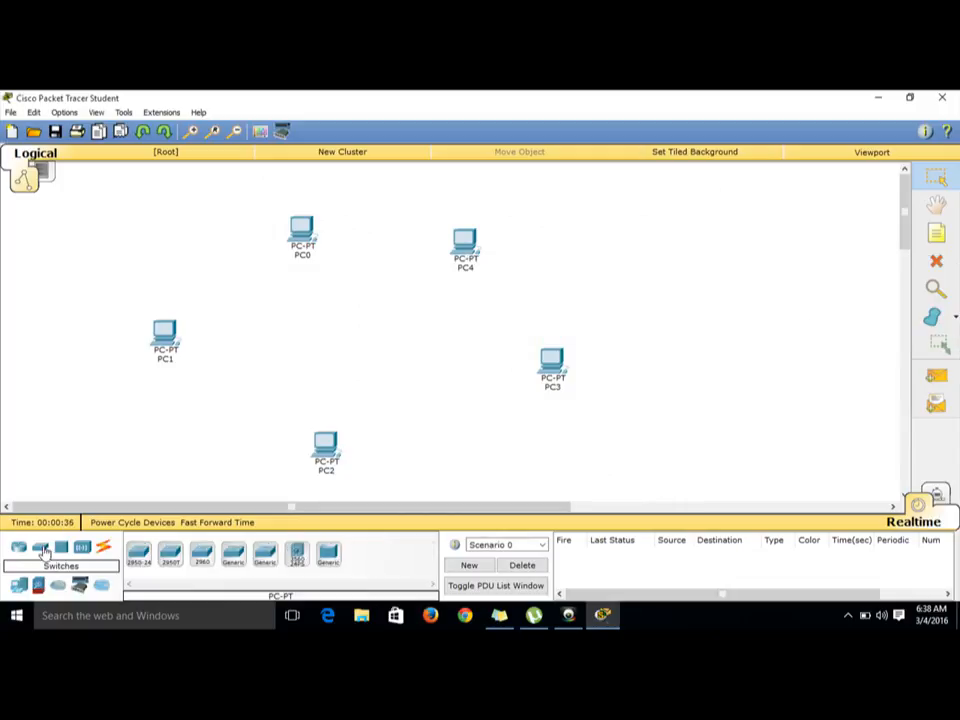
pyautogui.click(168, 556)
pyautogui.click(368, 340)
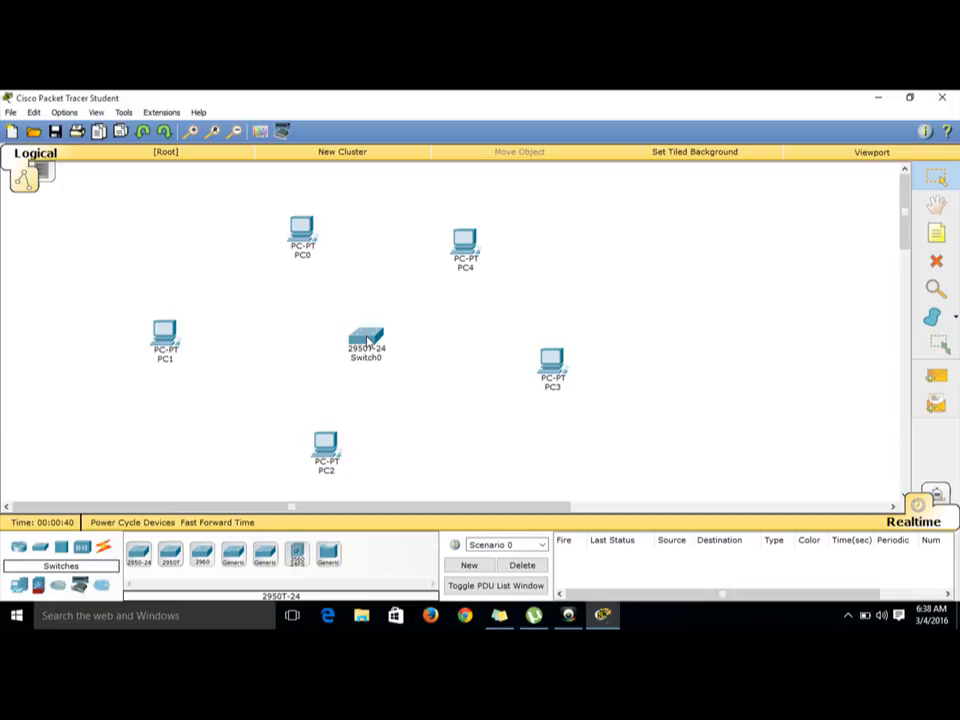
# Step: Connect PC0's FastEthernet0 to the switch's FastEthernet0/1 with a copper straight-through cable
pyautogui.click(104, 550)
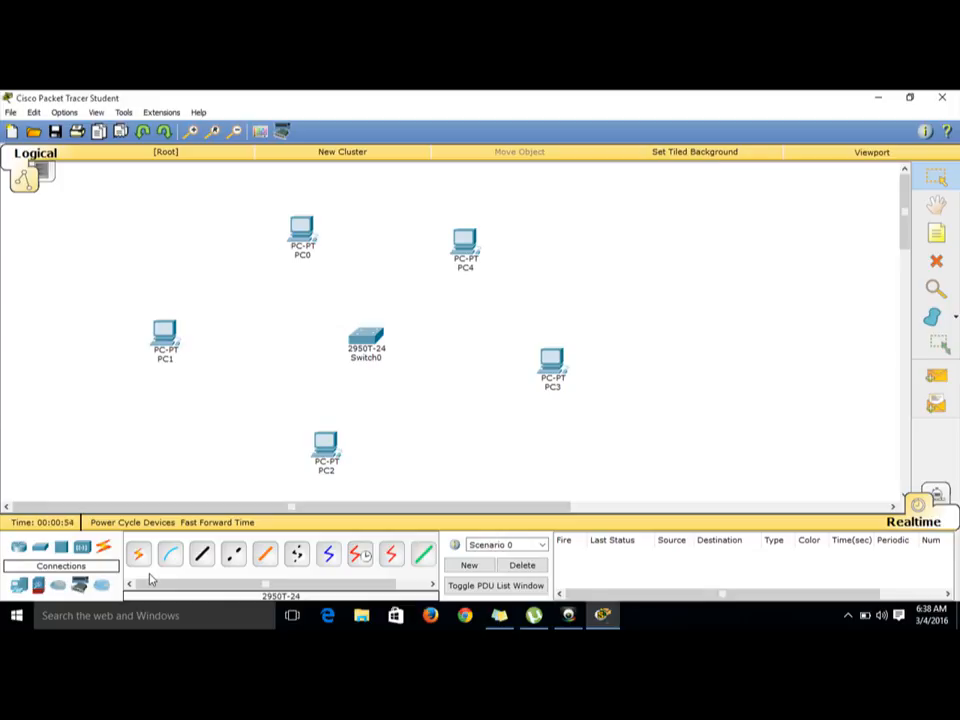
pyautogui.click(205, 563)
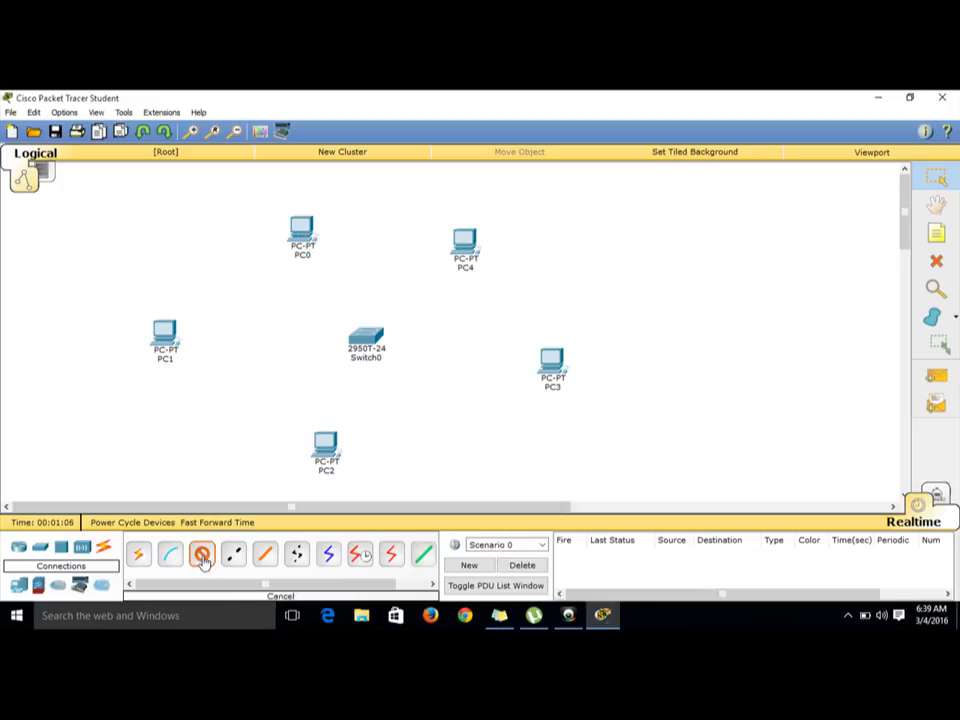
pyautogui.click(306, 234)
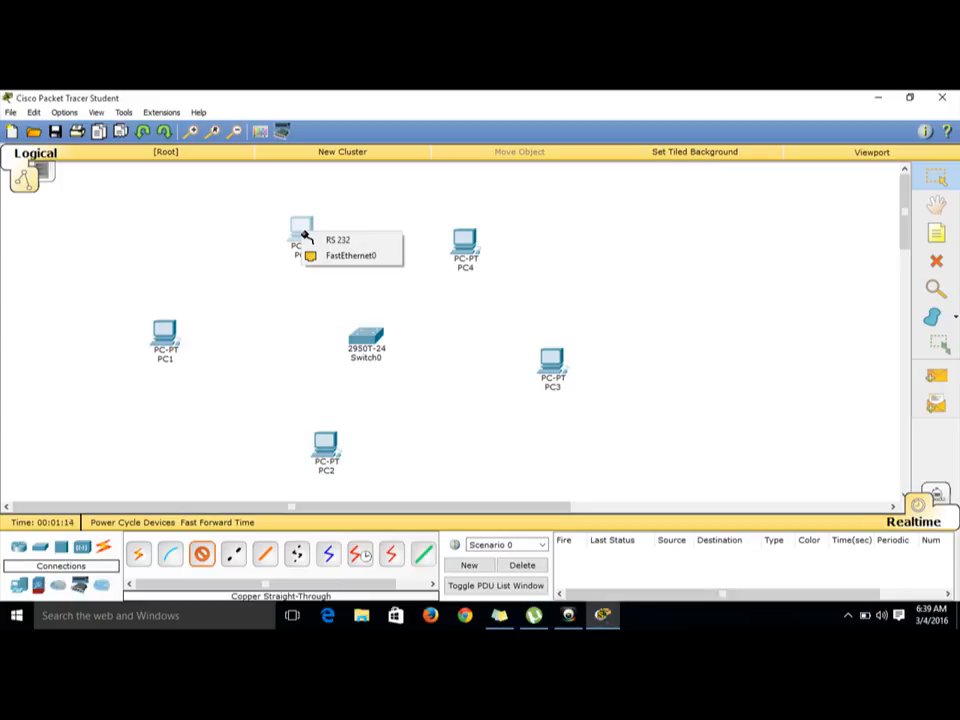
pyautogui.click(347, 263)
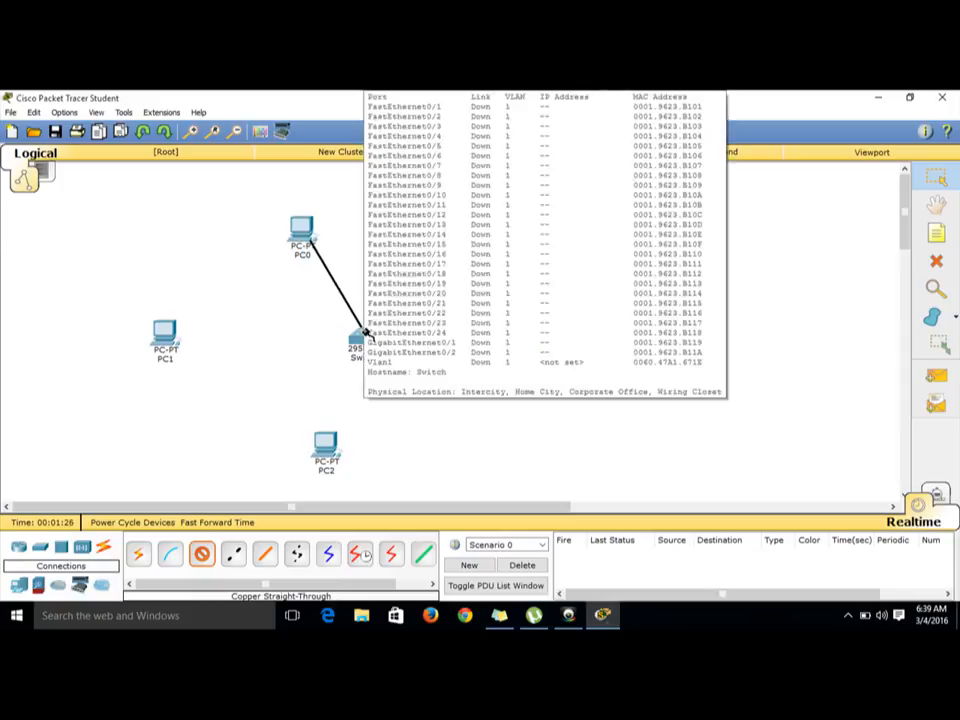
pyautogui.click(366, 335)
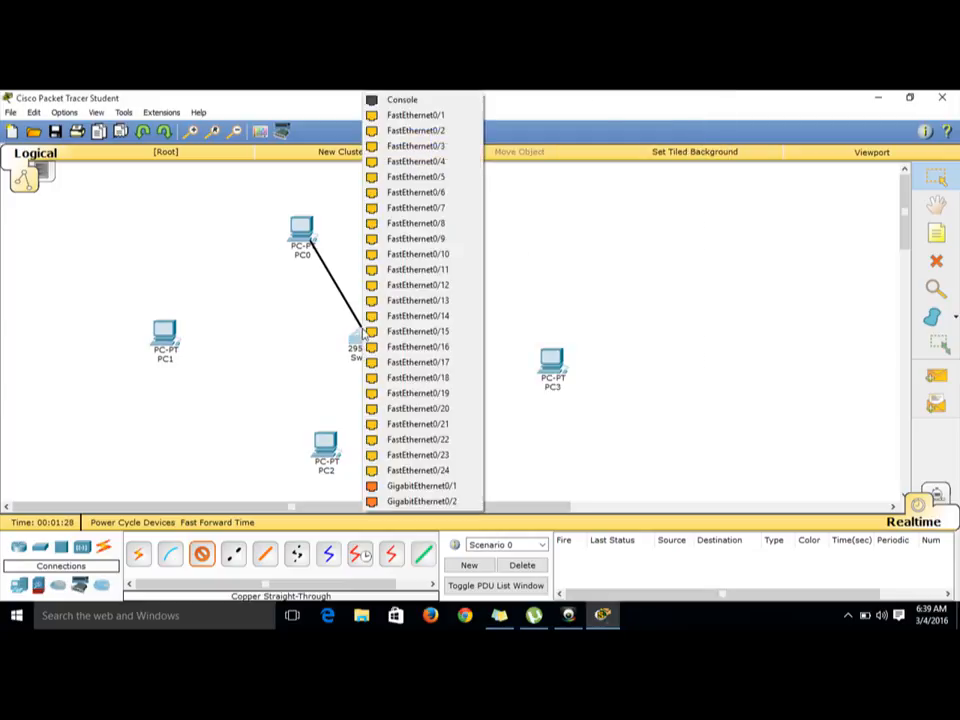
pyautogui.click(425, 117)
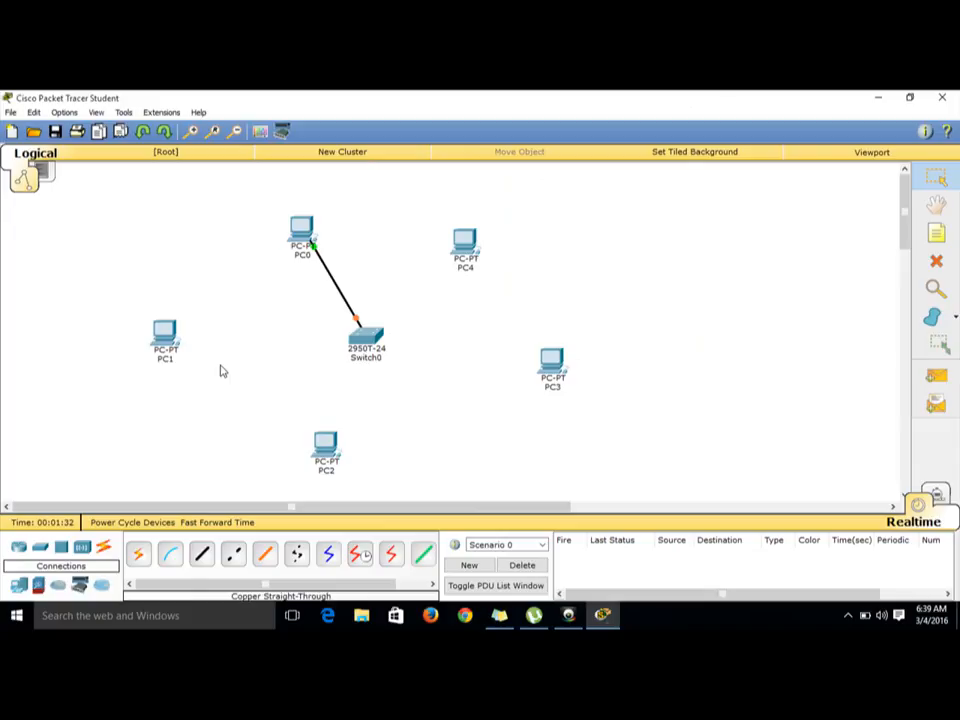
# Step: Connect PC1's FastEthernet0 to the switch's FastEthernet0/2 with a copper straight-through cable
pyautogui.click(199, 563)
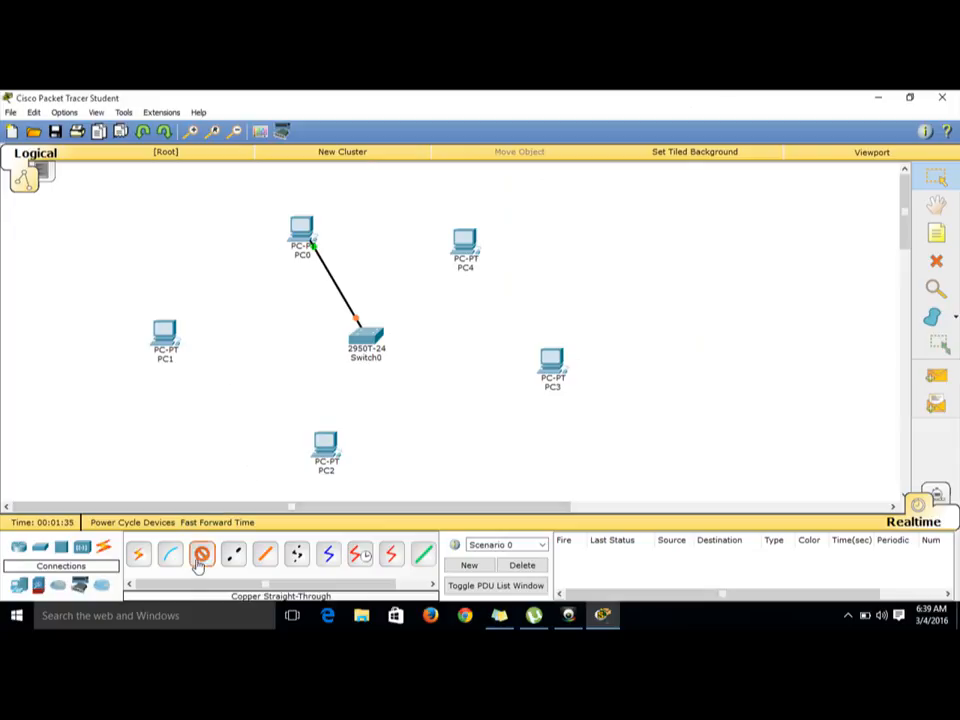
pyautogui.click(167, 334)
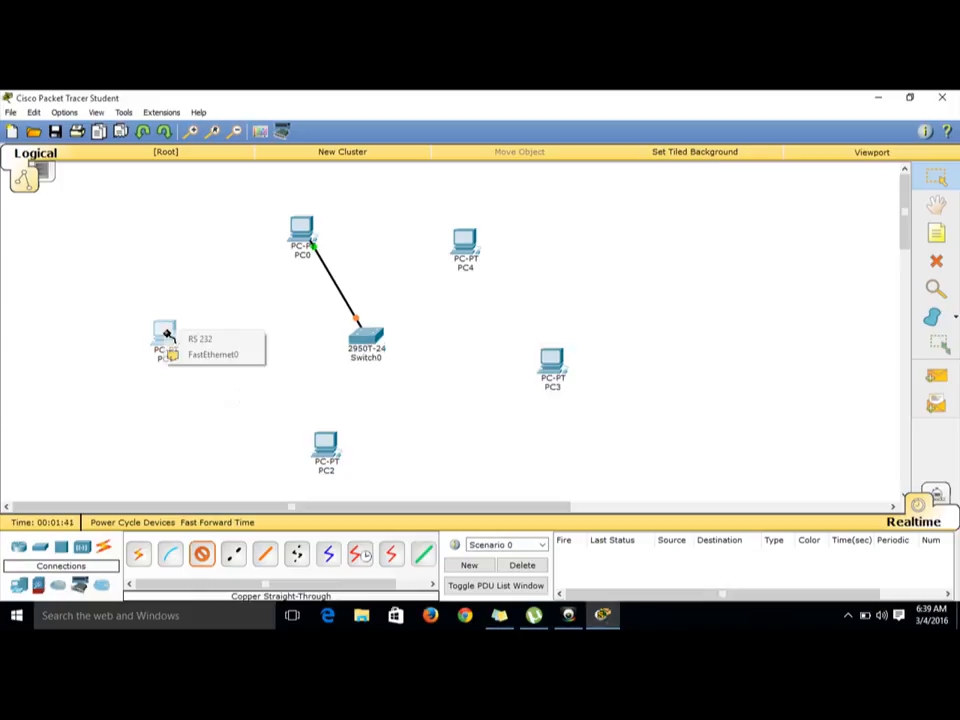
pyautogui.click(213, 355)
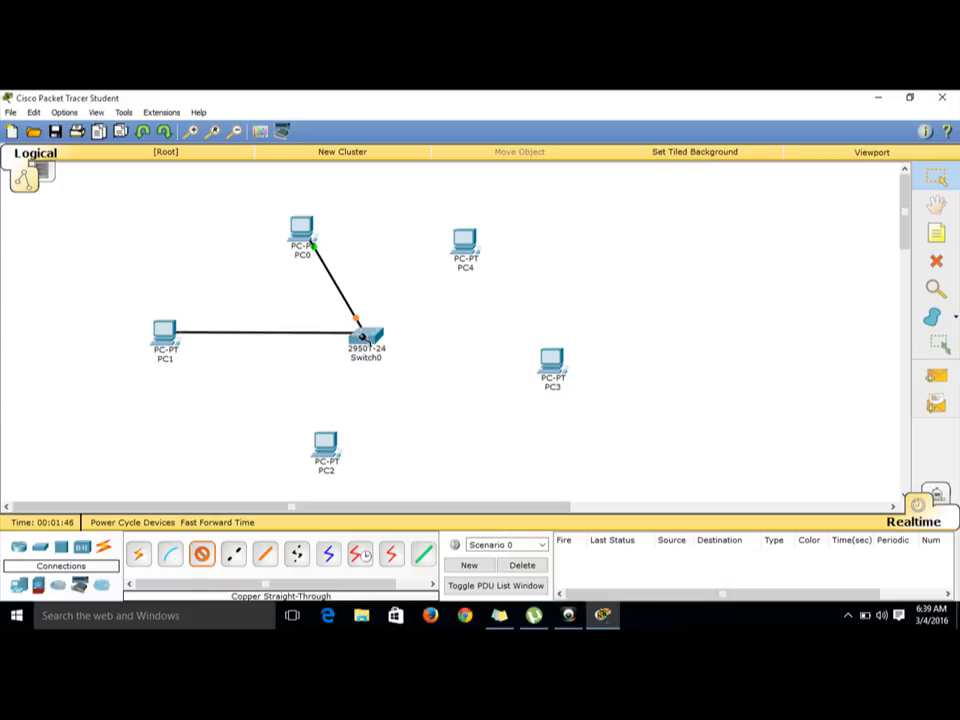
pyautogui.click(363, 338)
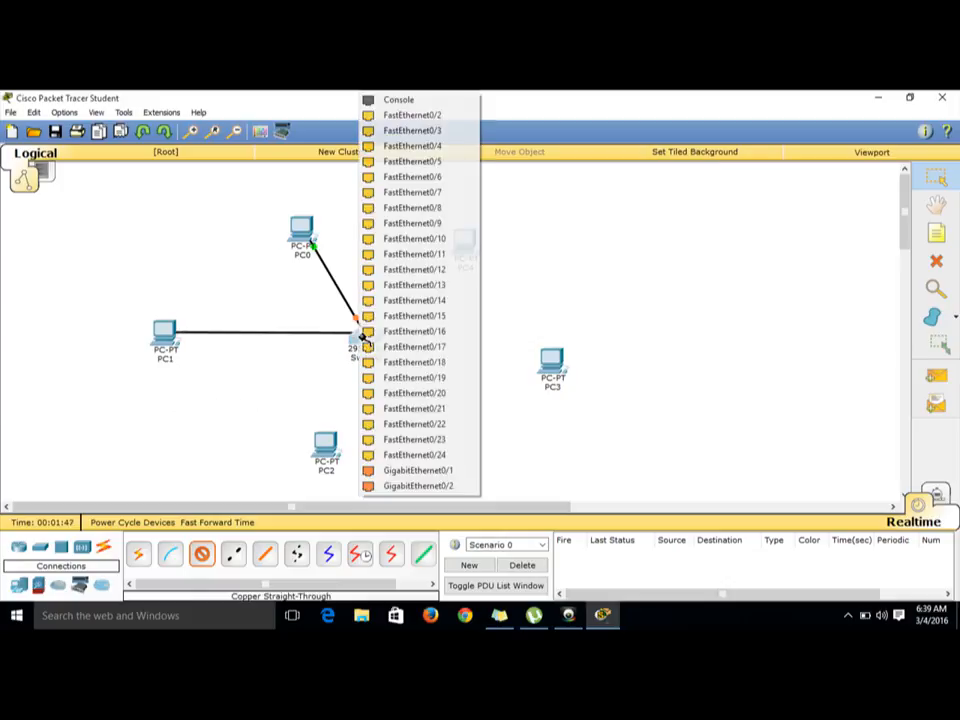
pyautogui.click(410, 116)
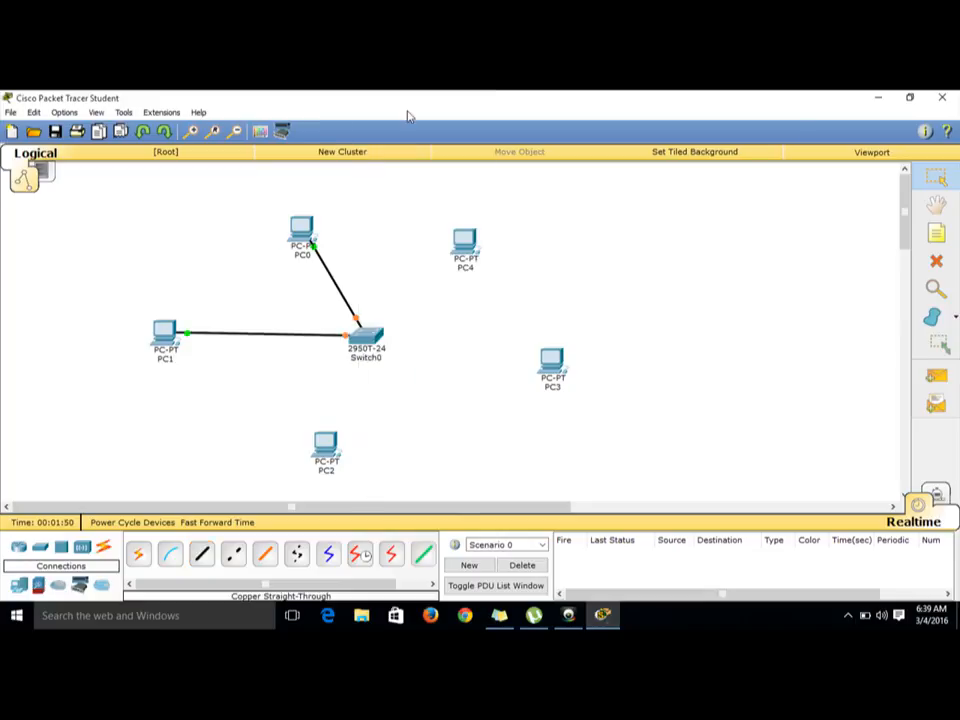
# Step: Connect PC2's FastEthernet0 to the switch's FastEthernet0/3 with a copper straight-through cable
pyautogui.click(204, 563)
pyautogui.click(327, 442)
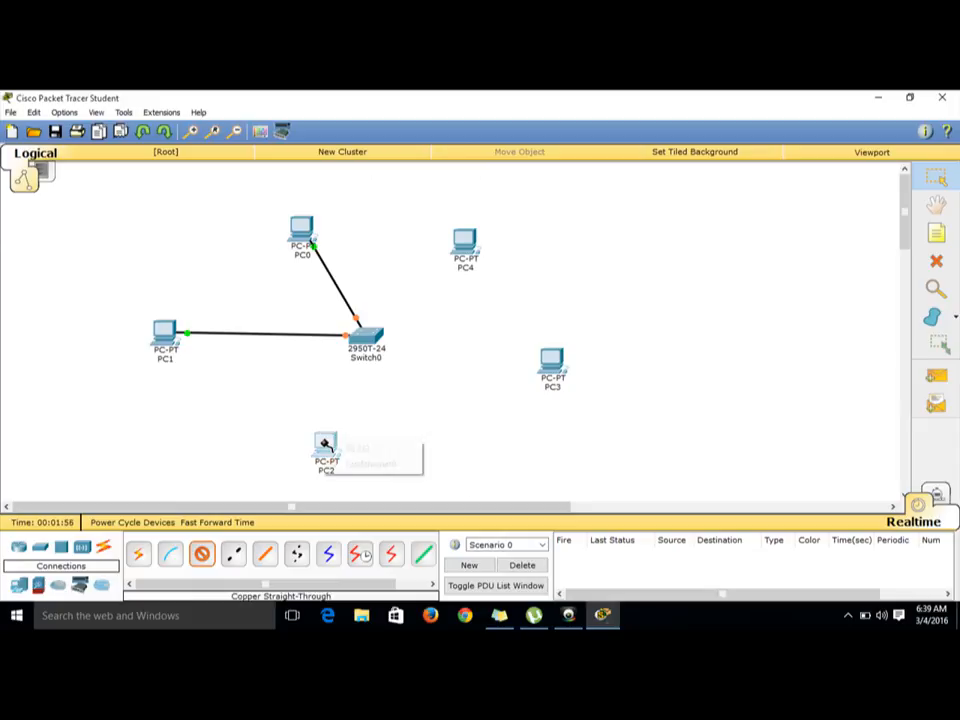
pyautogui.click(388, 464)
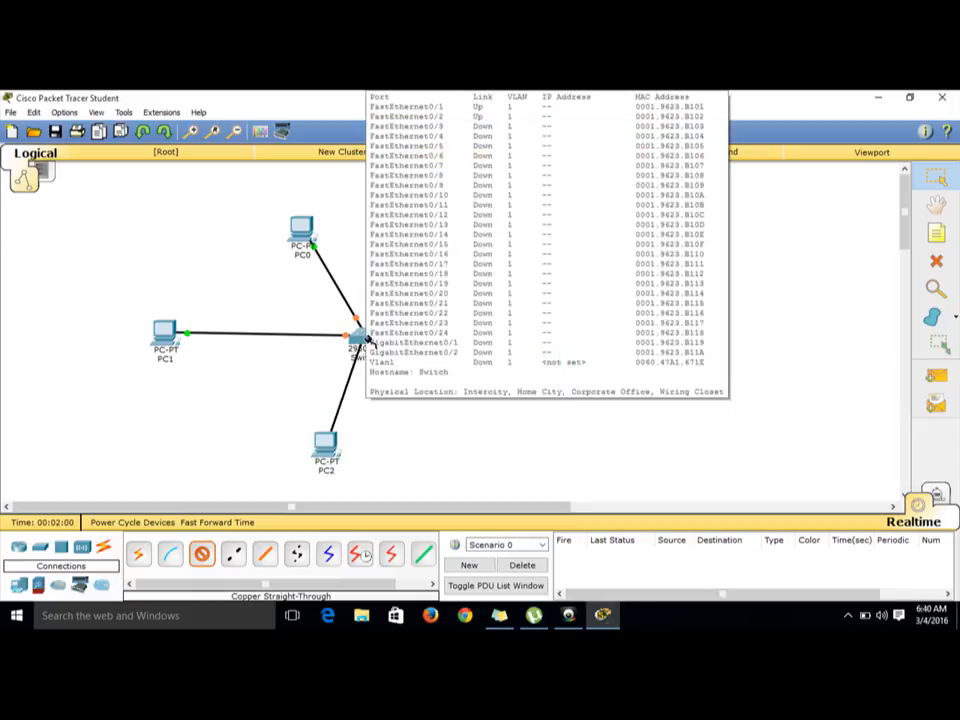
pyautogui.click(366, 341)
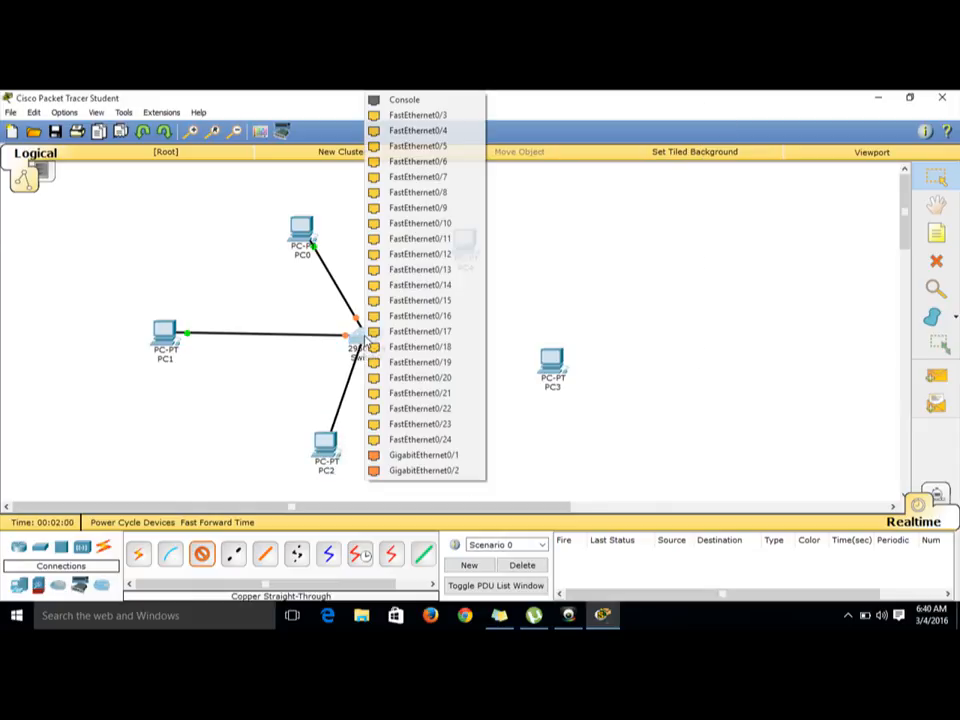
pyautogui.click(419, 116)
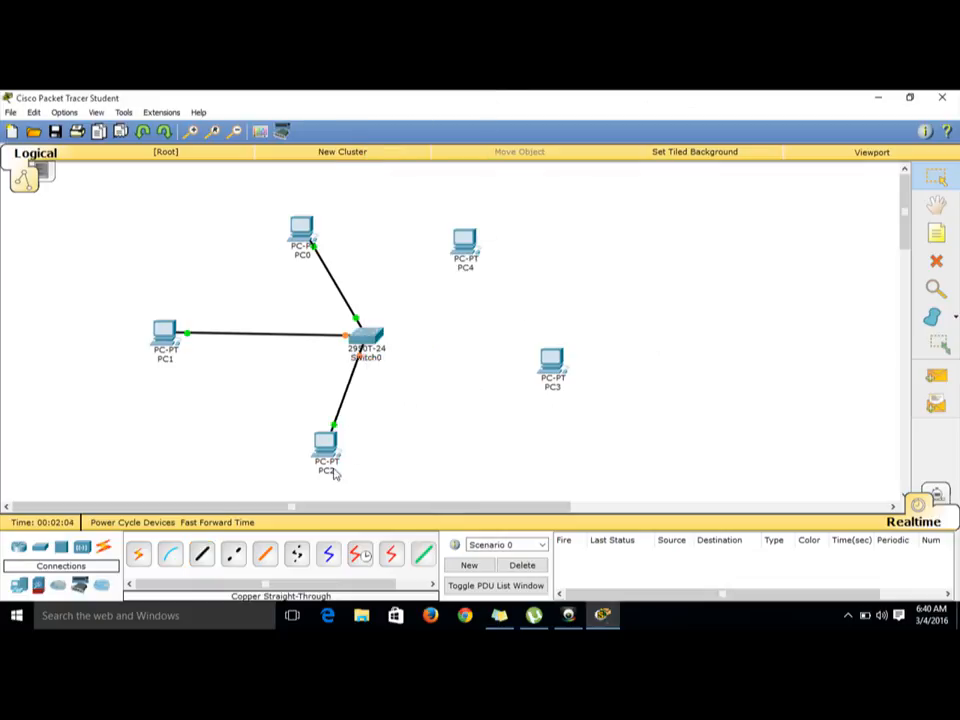
# Step: Connect PC3's FastEthernet0 to the switch's FastEthernet0/4 with a copper straight-through cable
pyautogui.click(202, 555)
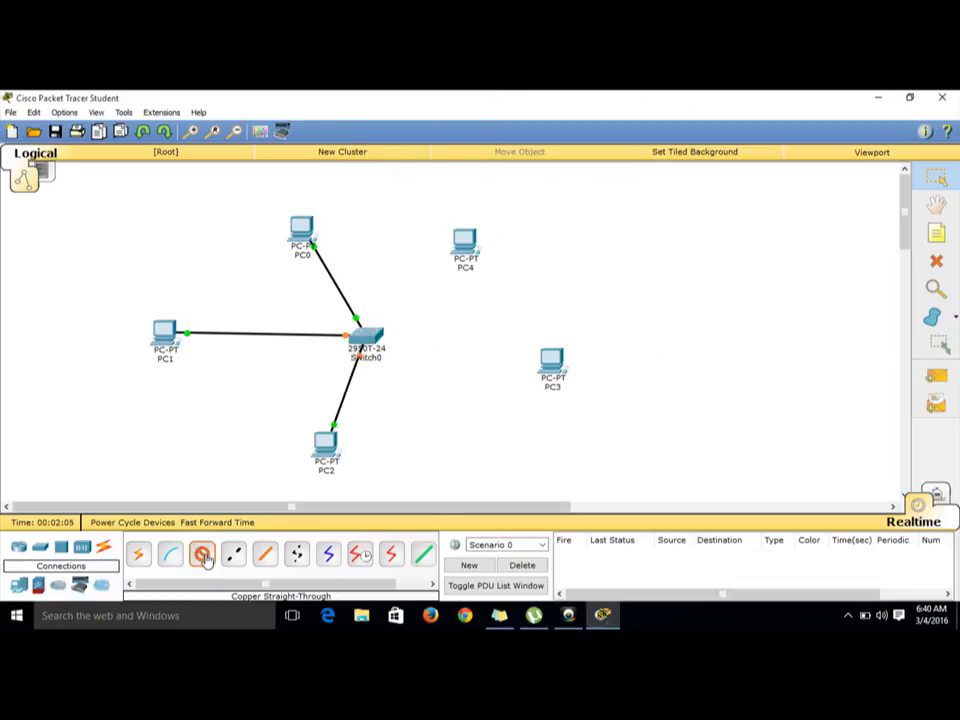
pyautogui.click(557, 366)
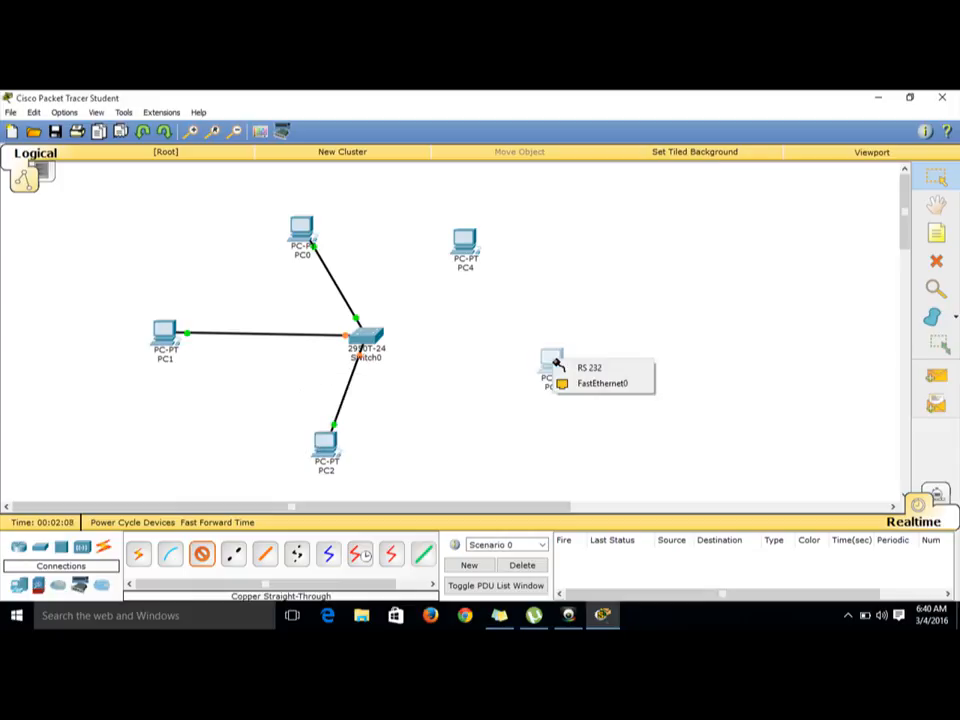
pyautogui.click(603, 384)
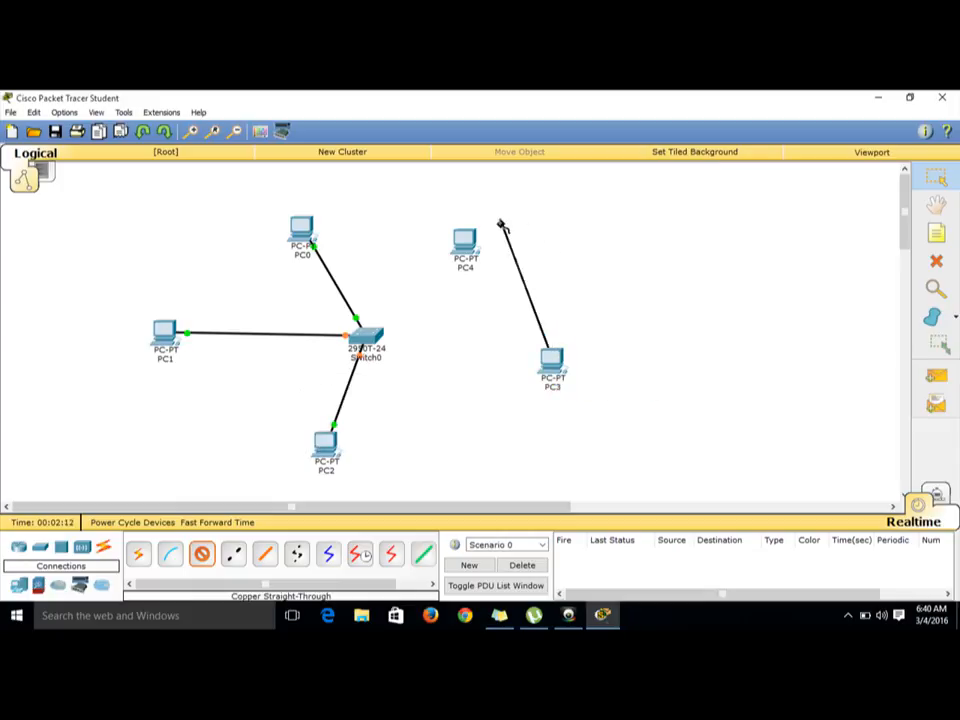
pyautogui.click(362, 356)
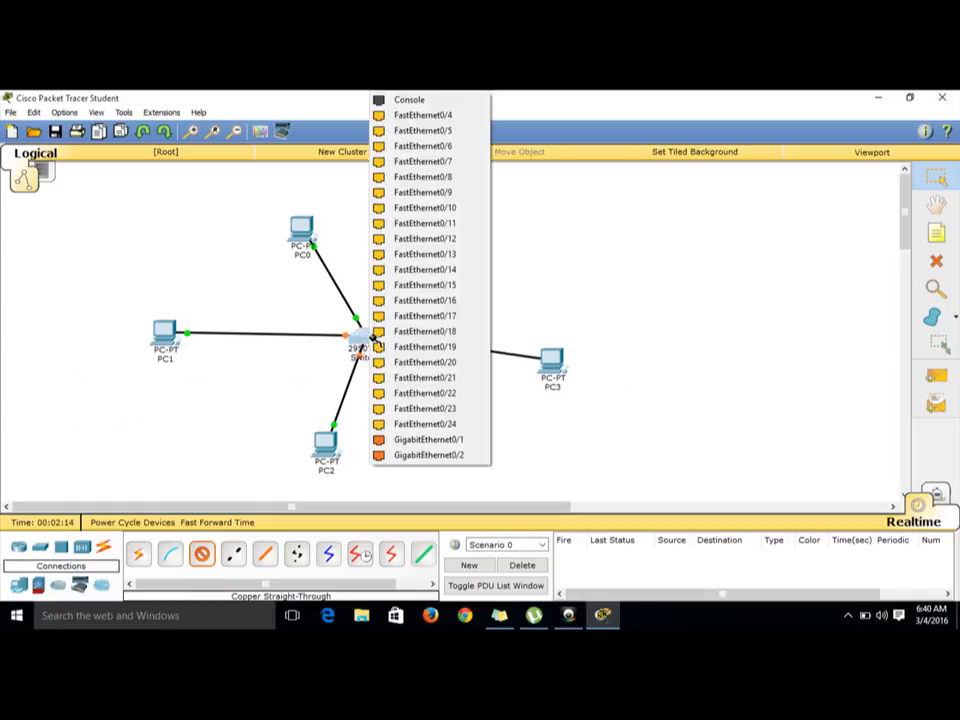
pyautogui.click(441, 116)
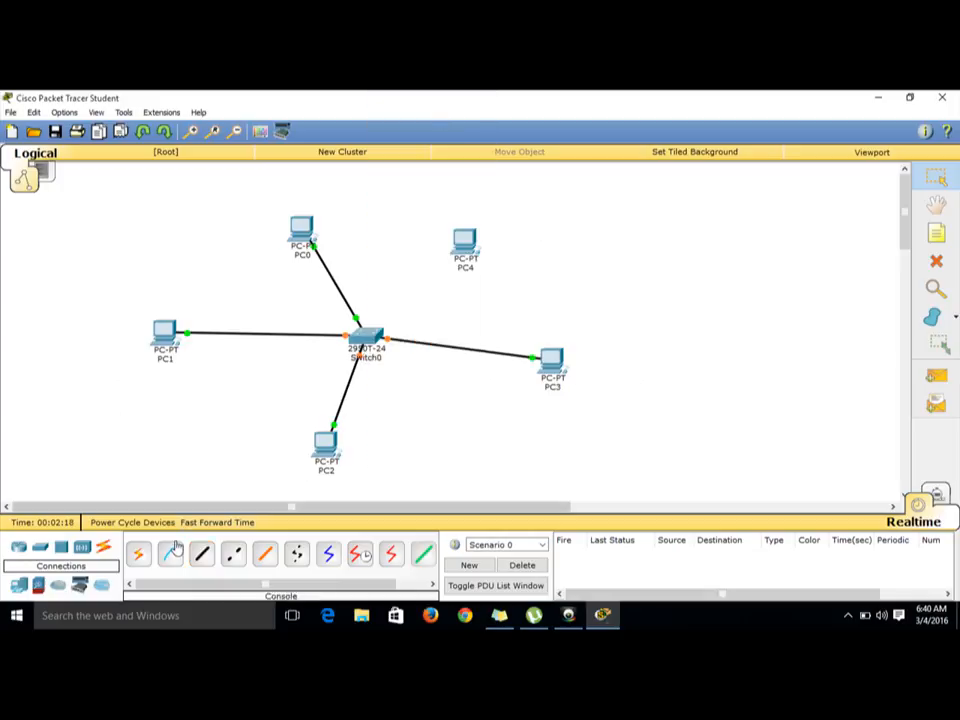
# Step: Connect PC4's FastEthernet0 to the switch's FastEthernet0/5 with a copper straight-through cable
pyautogui.click(200, 554)
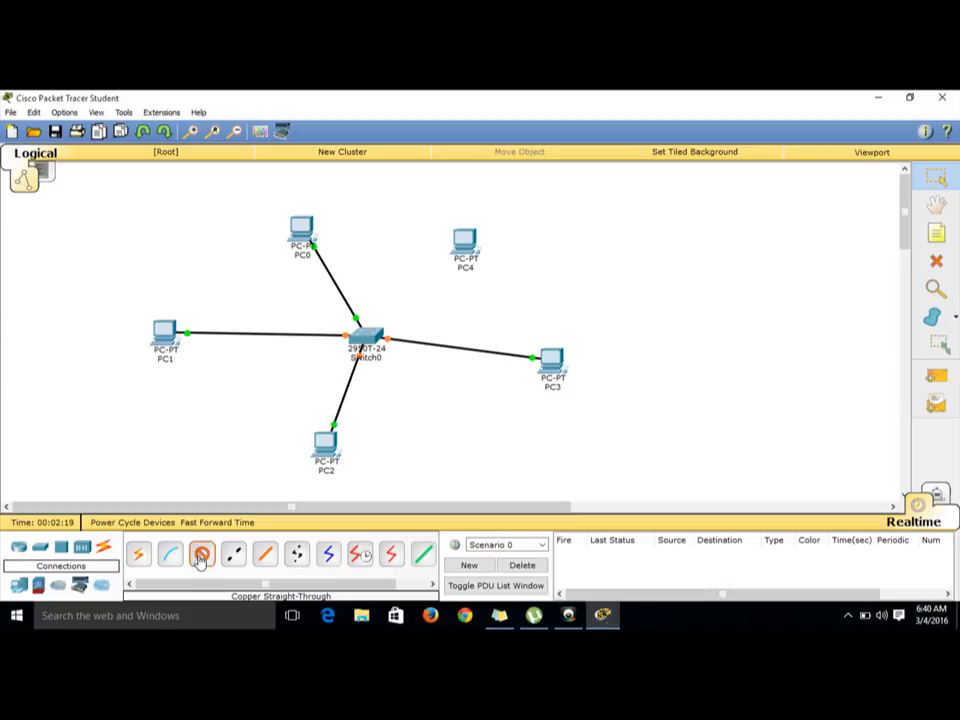
pyautogui.click(476, 243)
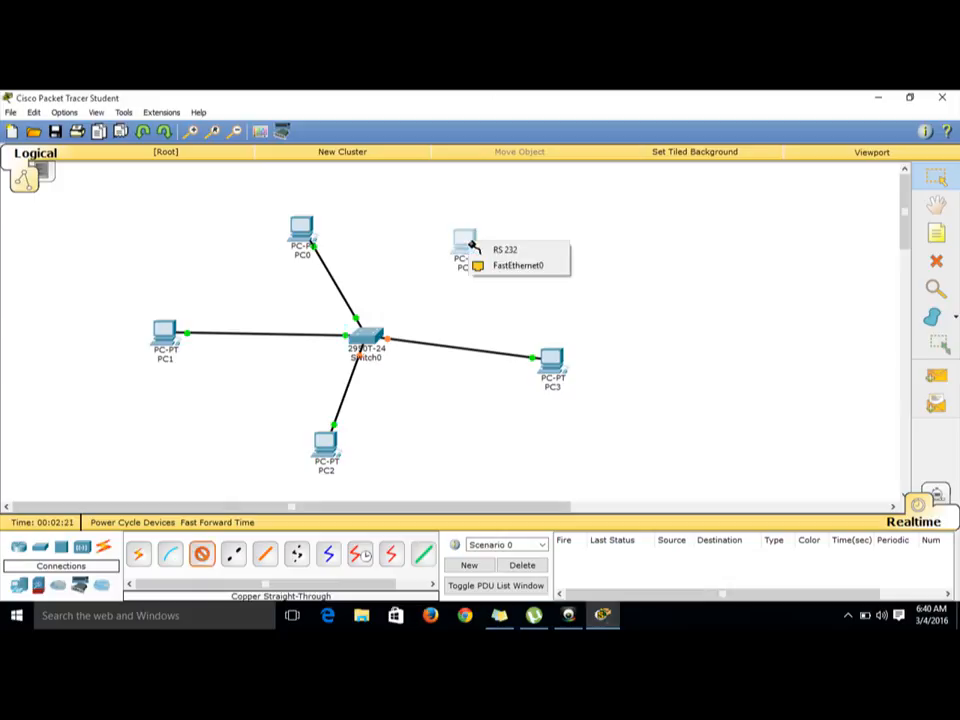
pyautogui.click(513, 265)
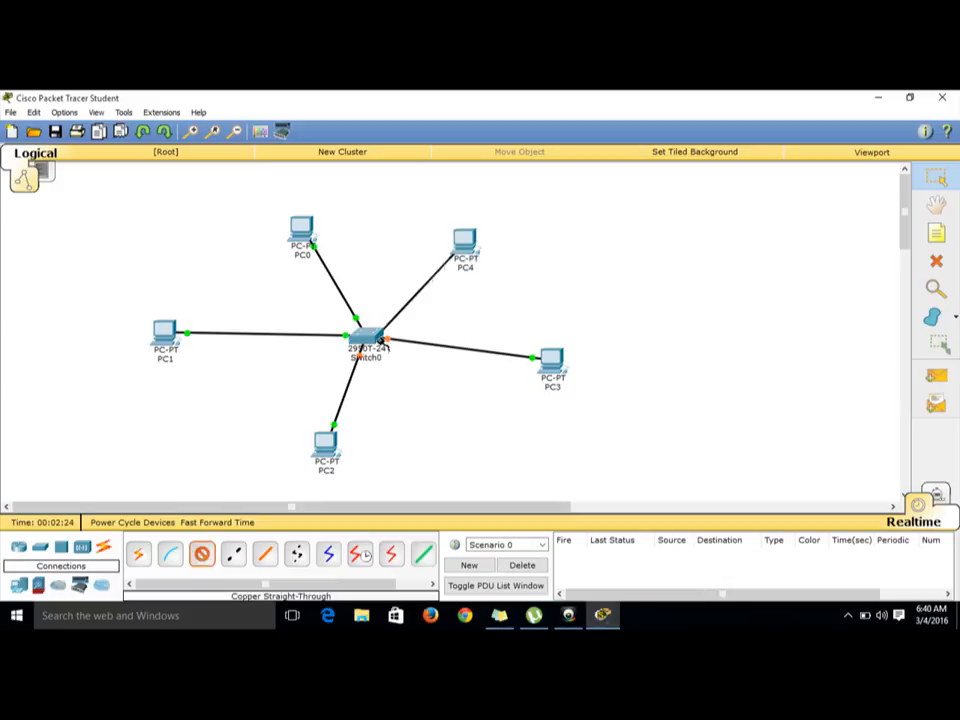
pyautogui.click(368, 336)
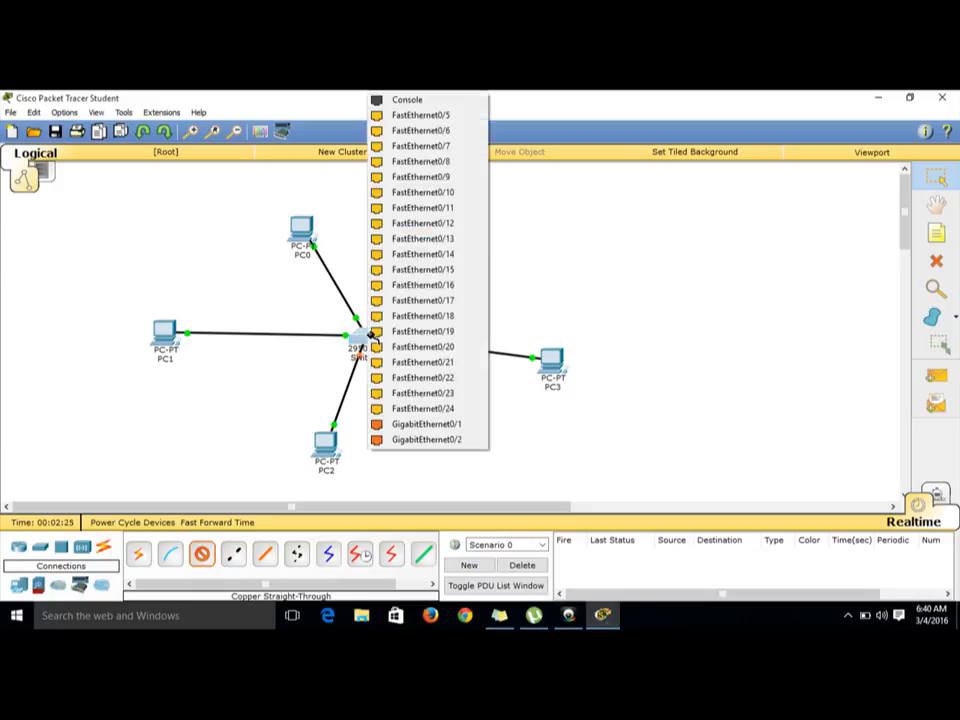
pyautogui.click(448, 117)
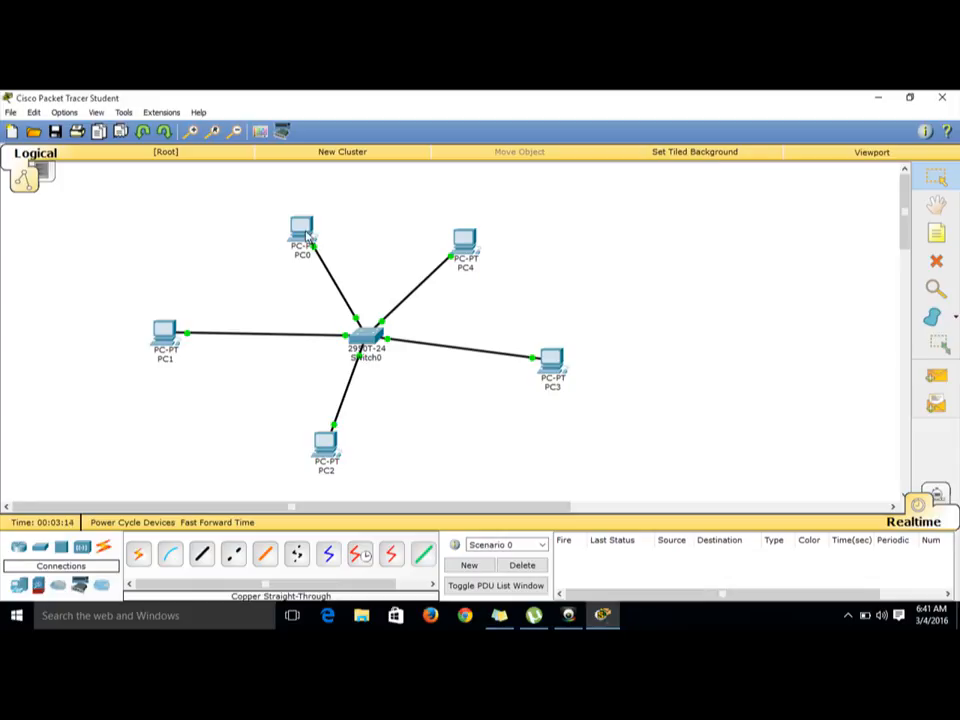
# Step: Give PC0 the static IP address 192.168.10.1 with subnet mask 255.255.255.0
pyautogui.moveTo(307, 236)
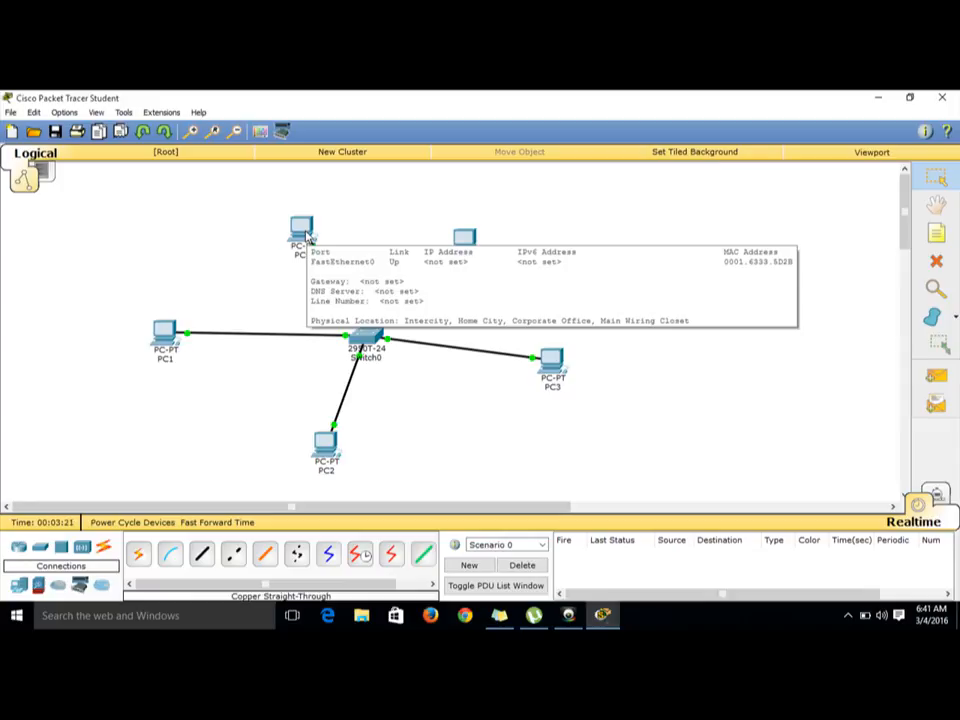
pyautogui.click(302, 230)
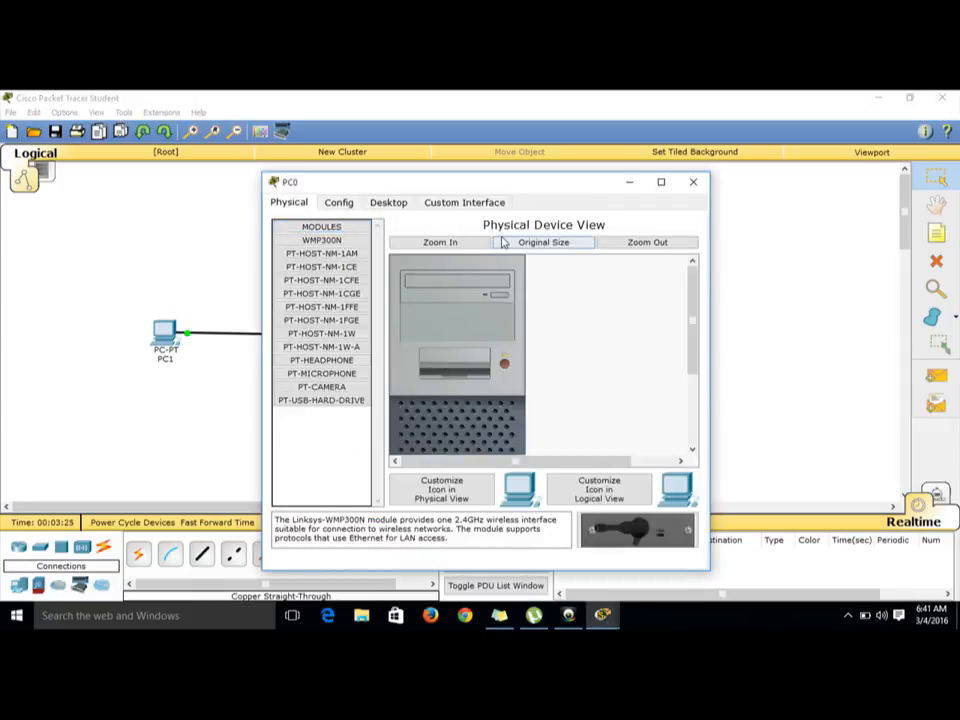
pyautogui.click(402, 205)
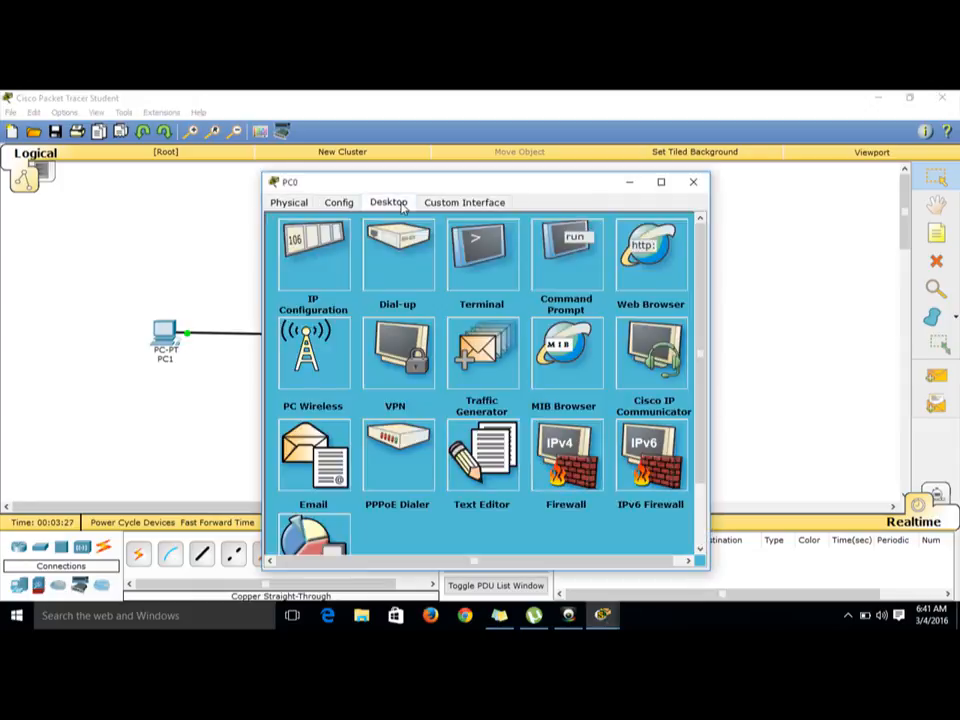
pyautogui.click(338, 258)
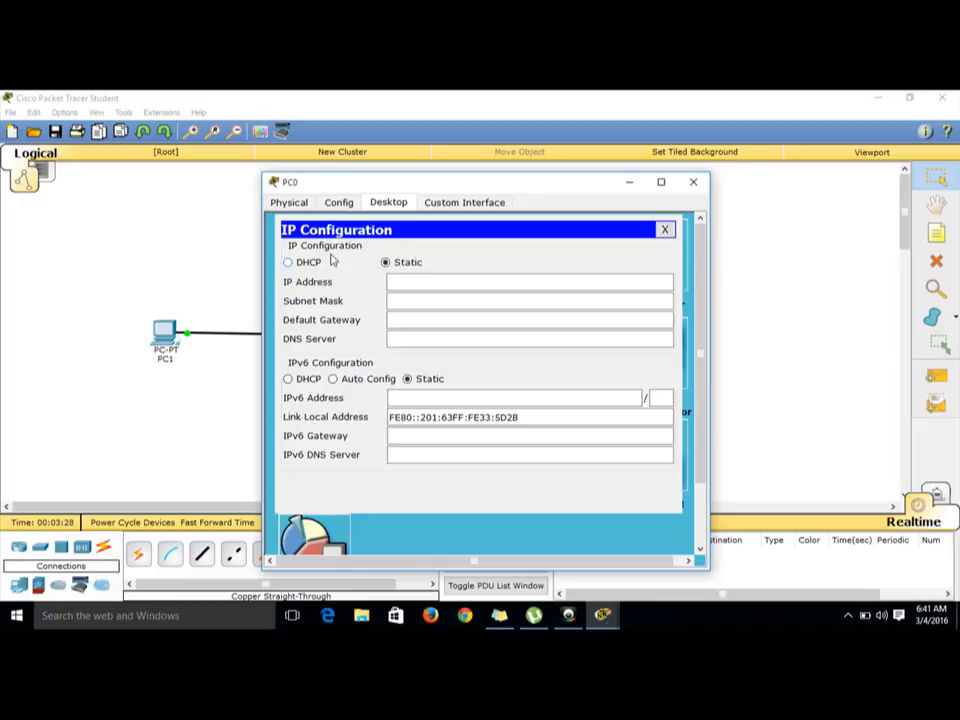
pyautogui.click(396, 283)
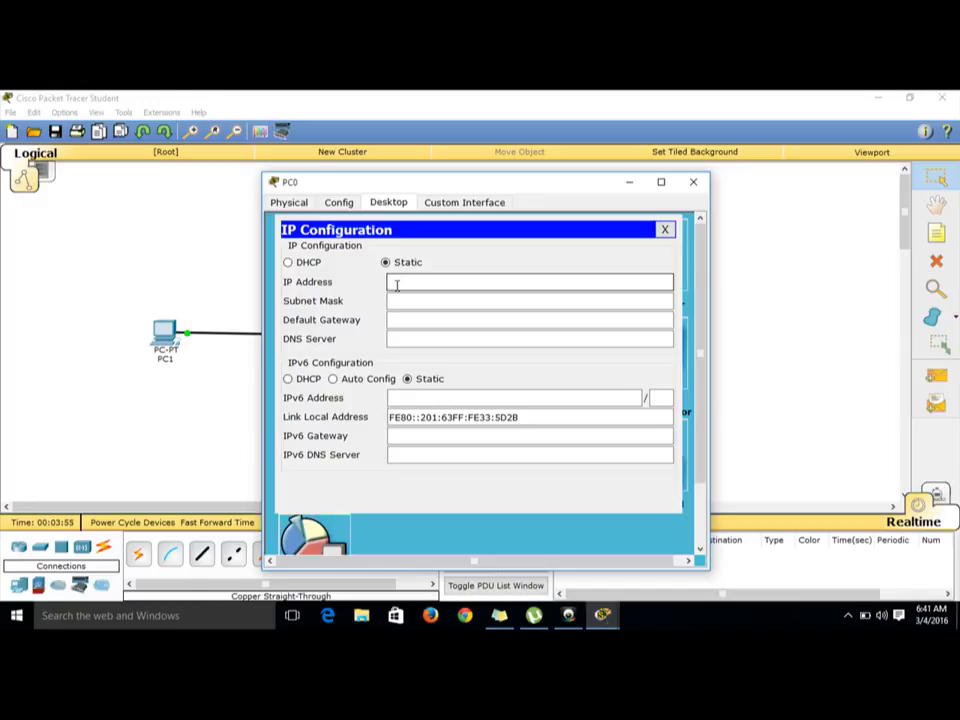
pyautogui.write('192.168.10.1')
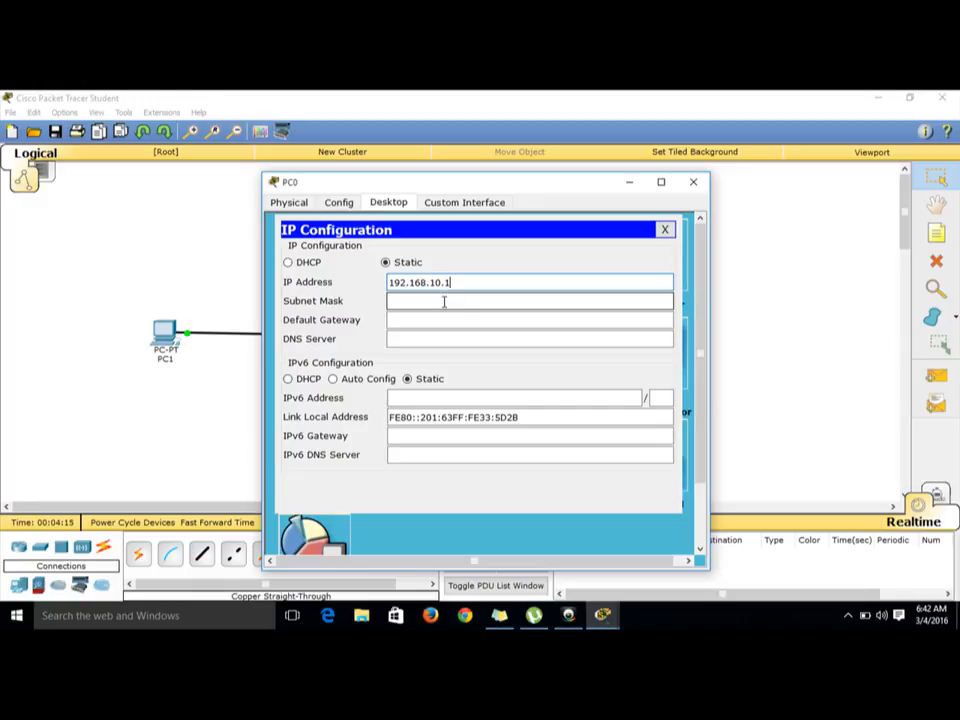
pyautogui.click(444, 302)
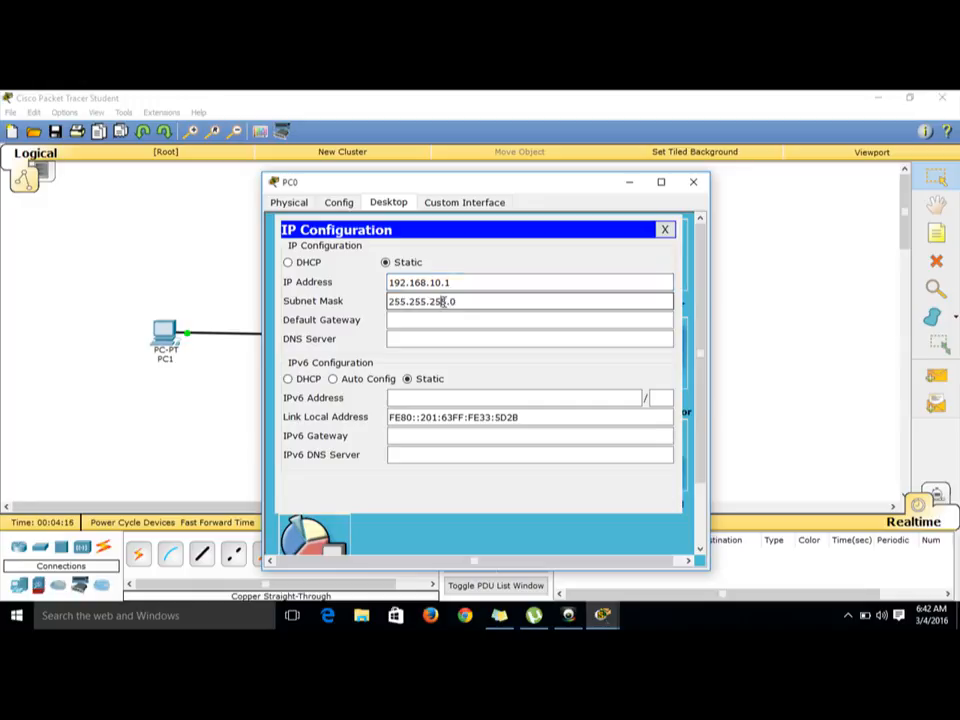
pyautogui.click(664, 230)
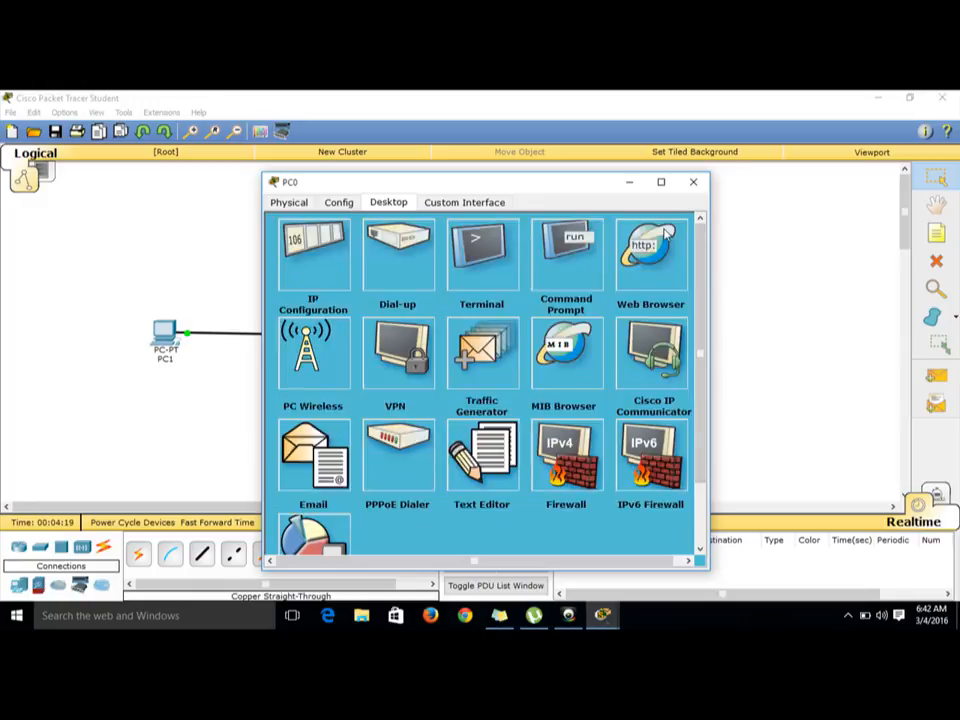
# Step: Run ipconfig in PC0's command prompt to check its address settings, then close PC0's window
pyautogui.click(576, 251)
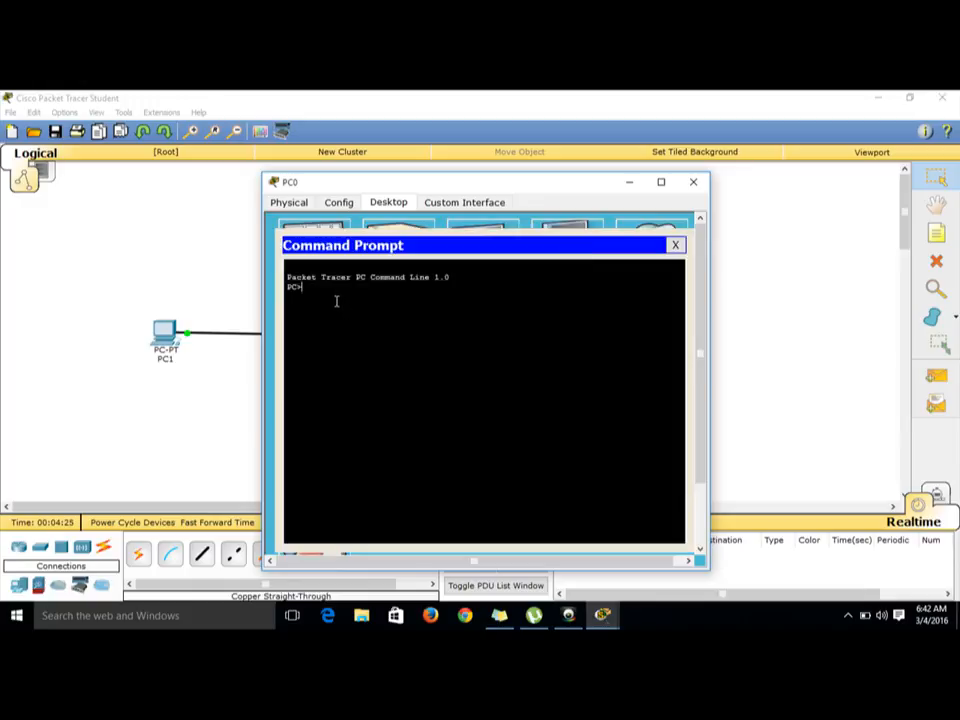
pyautogui.write('ipconfig')
pyautogui.press('Return')
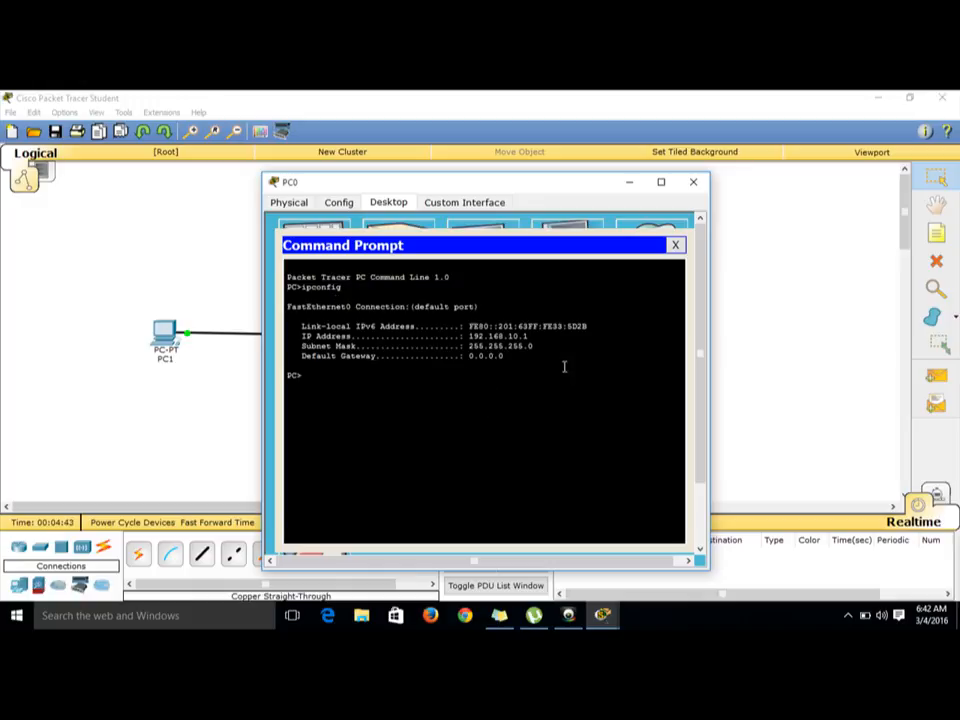
pyautogui.click(675, 245)
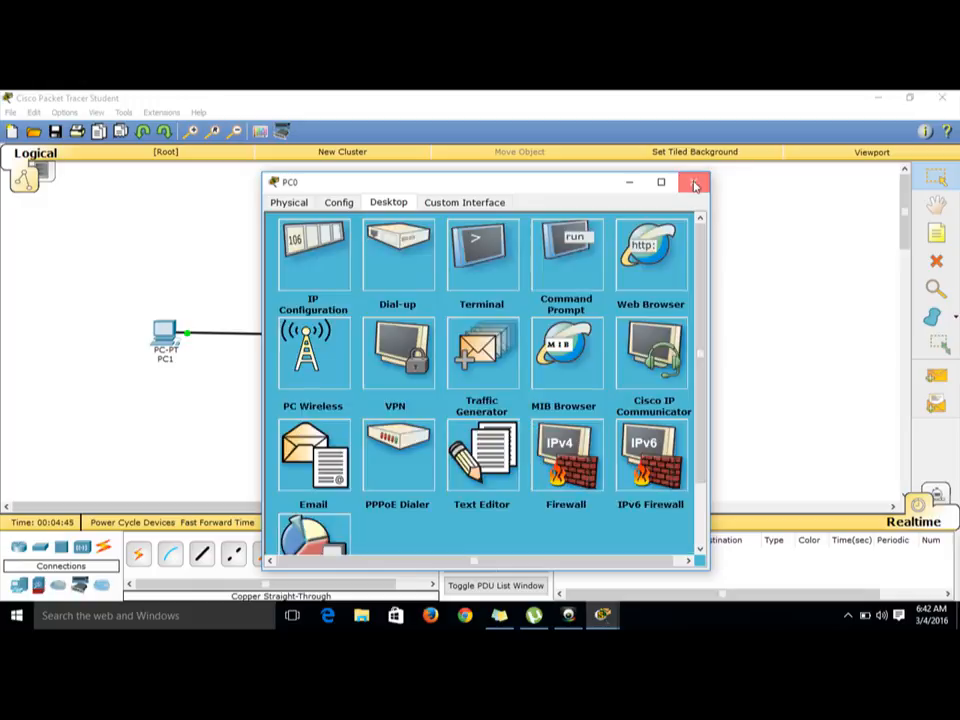
pyautogui.click(693, 181)
# Step: Give PC1 the static IP address 192.168.10.2 with subnet mask 255.255.255.0
pyautogui.click(166, 340)
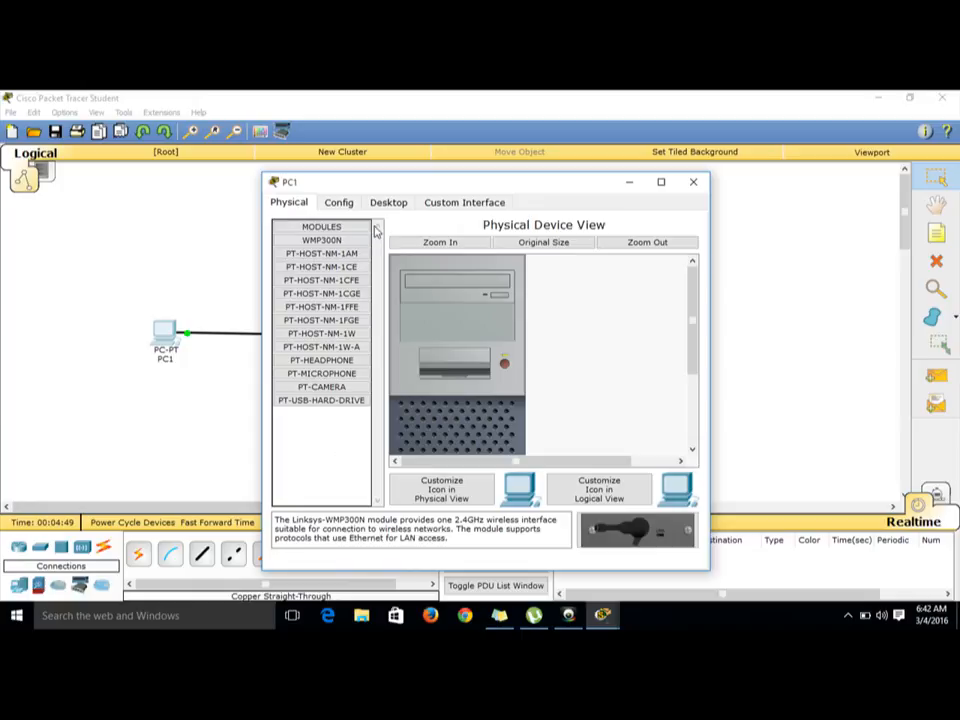
pyautogui.click(388, 204)
pyautogui.click(315, 279)
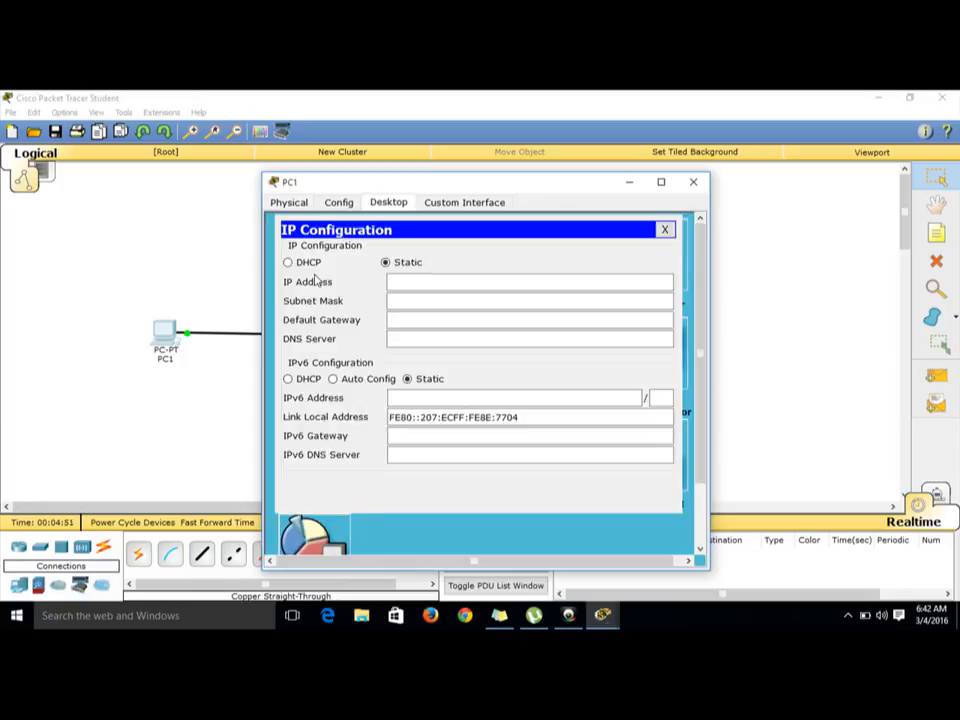
pyautogui.click(404, 288)
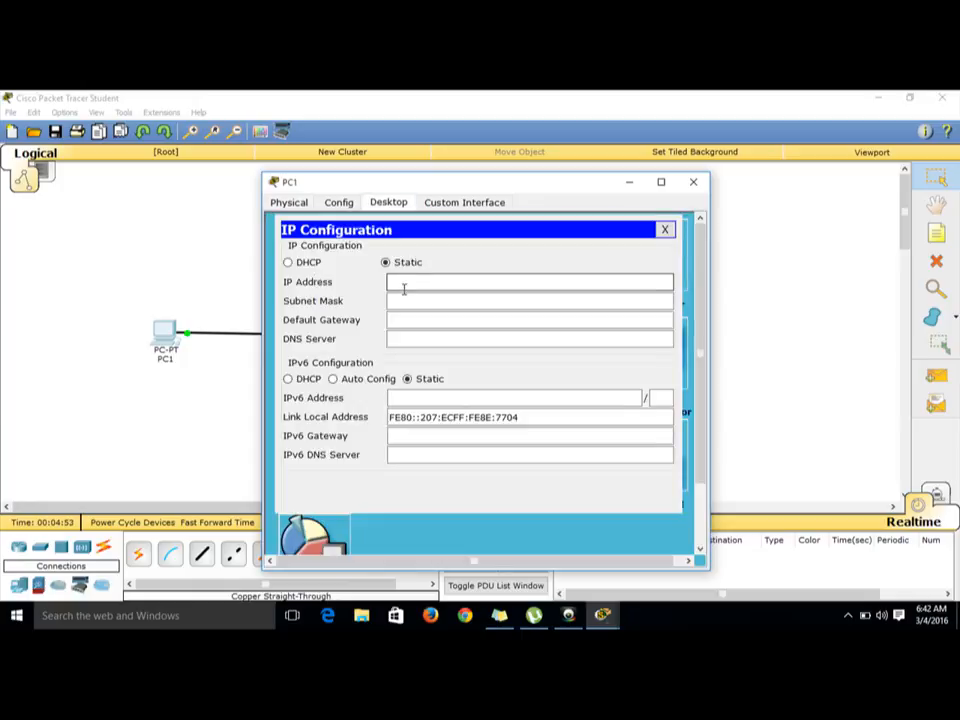
pyautogui.write('192.168.10')
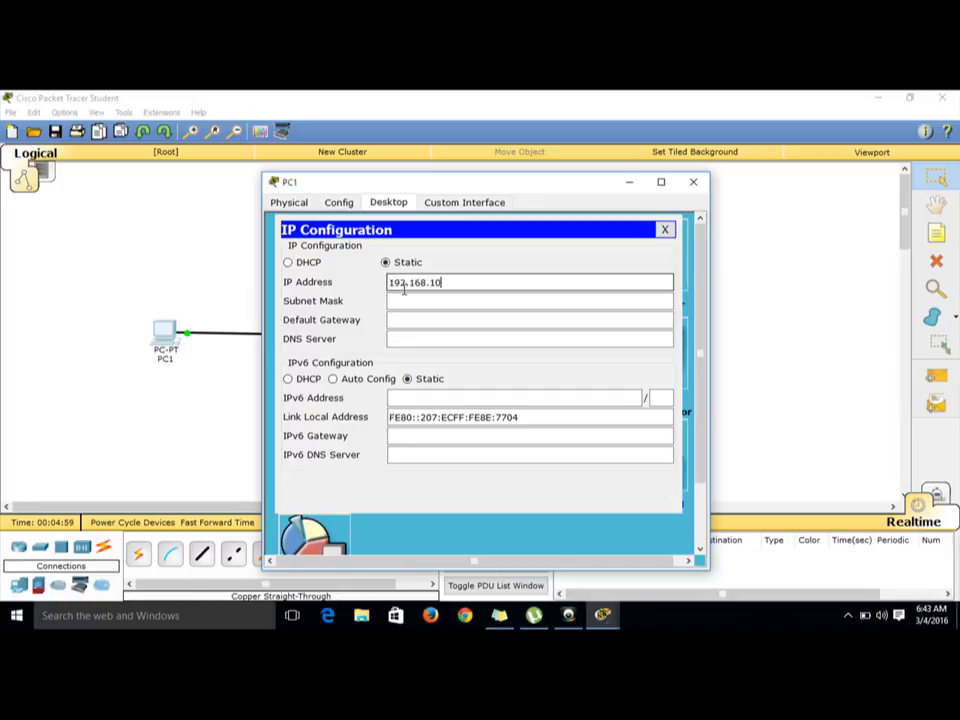
pyautogui.write('.2')
pyautogui.click(409, 298)
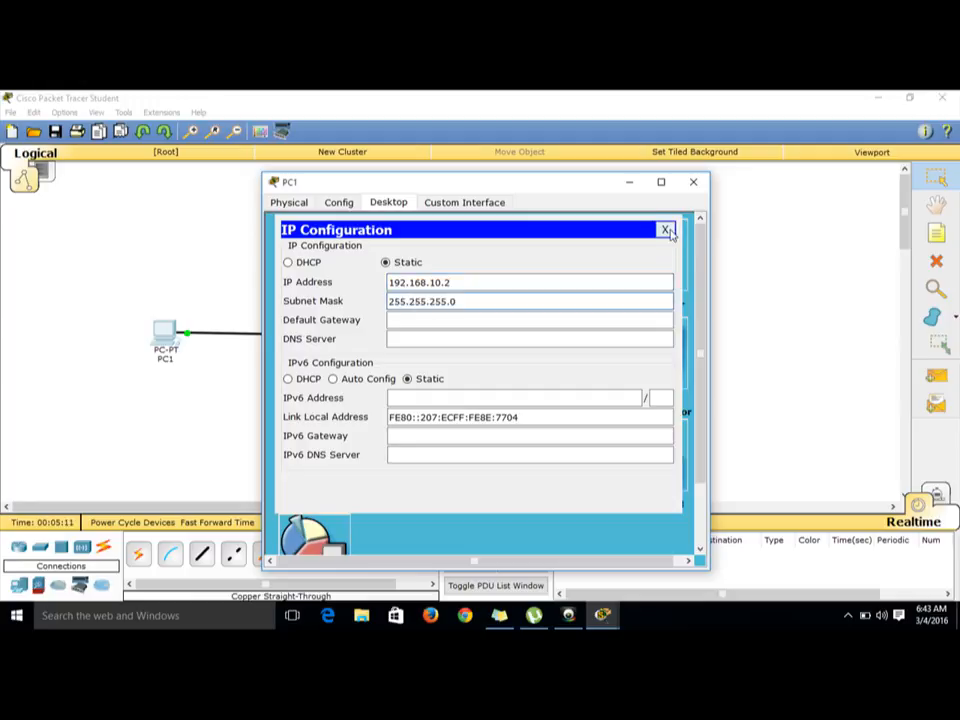
pyautogui.click(666, 231)
# Step: Run ipconfig in PC1's command prompt to check its address settings, then close PC1's window
pyautogui.click(578, 266)
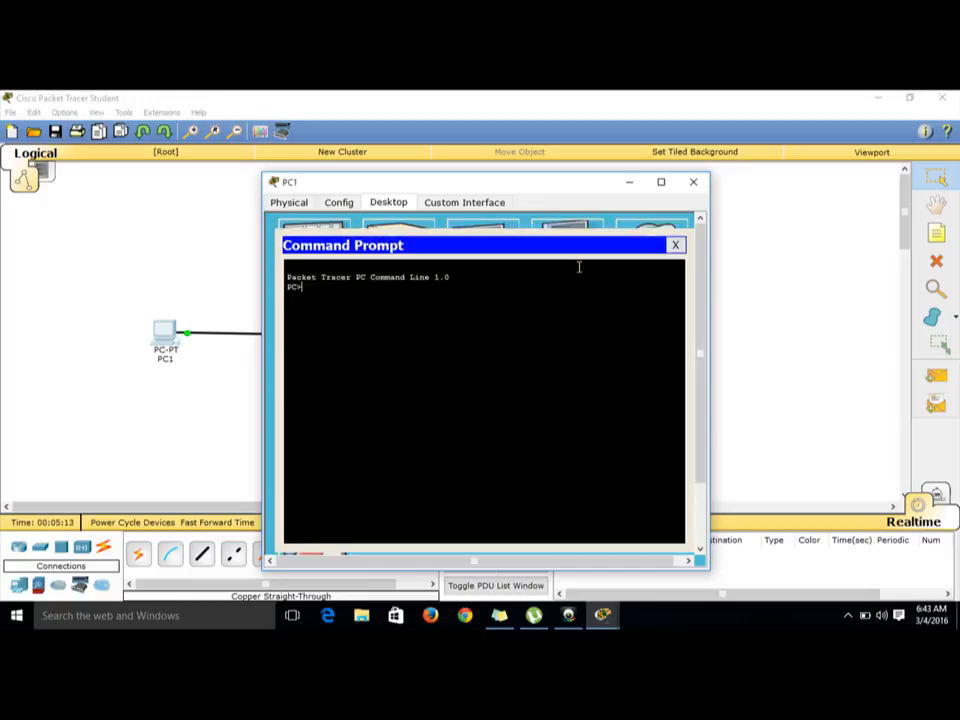
pyautogui.write('ipconfig')
pyautogui.press('Return')
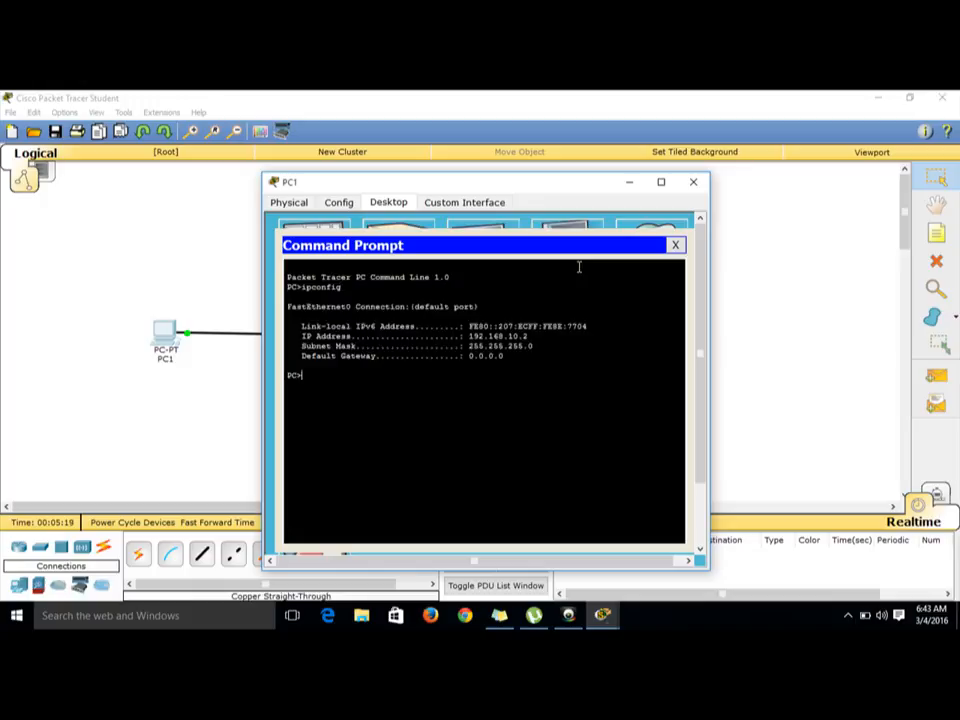
pyautogui.click(677, 245)
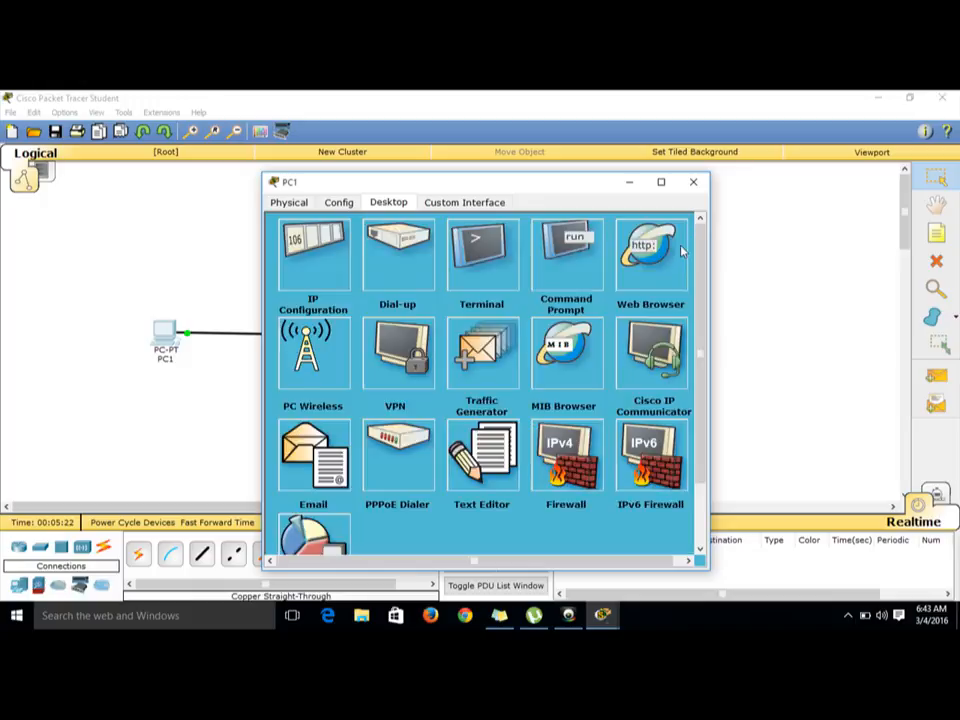
pyautogui.click(694, 183)
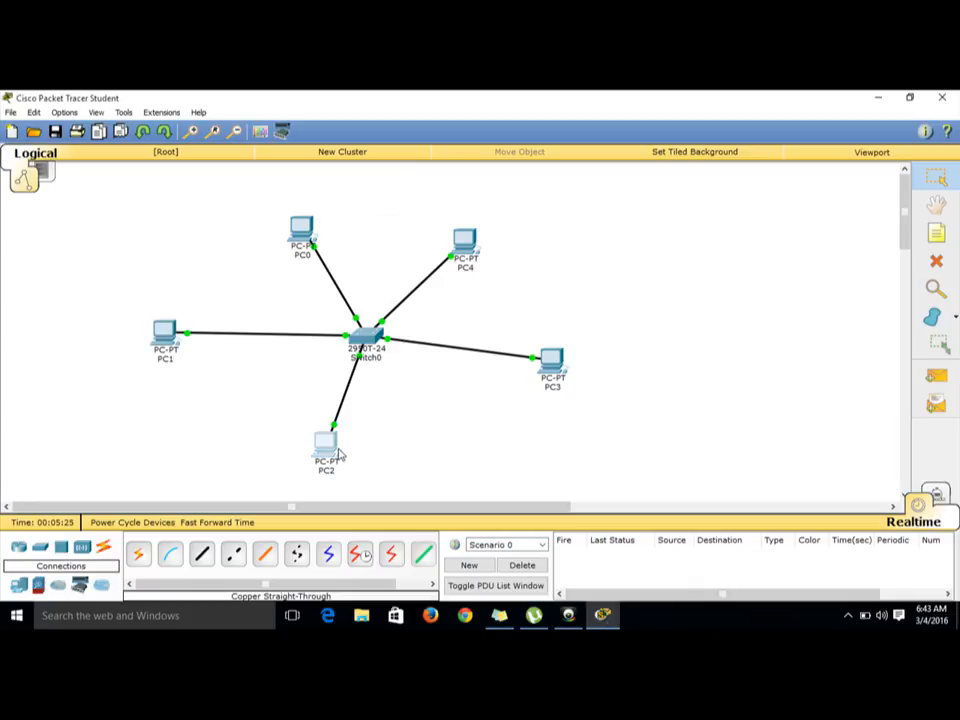
# Step: Give PC2 the static IP address 192.168.10.3 with subnet mask 255.255.255.0
pyautogui.click(339, 452)
pyautogui.click(399, 204)
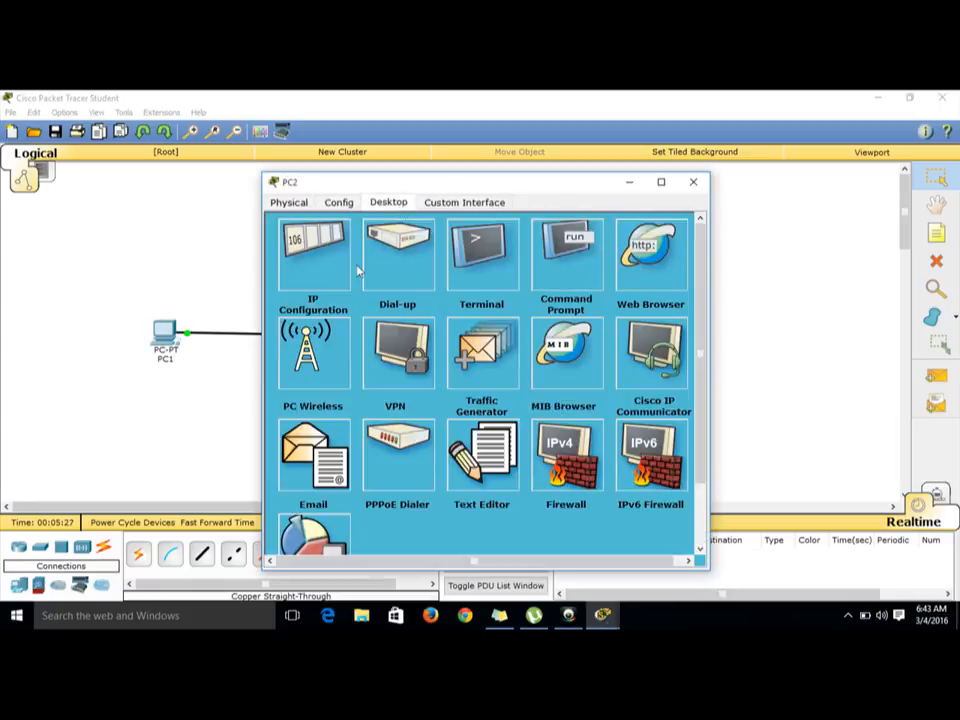
pyautogui.click(313, 255)
pyautogui.click(288, 262)
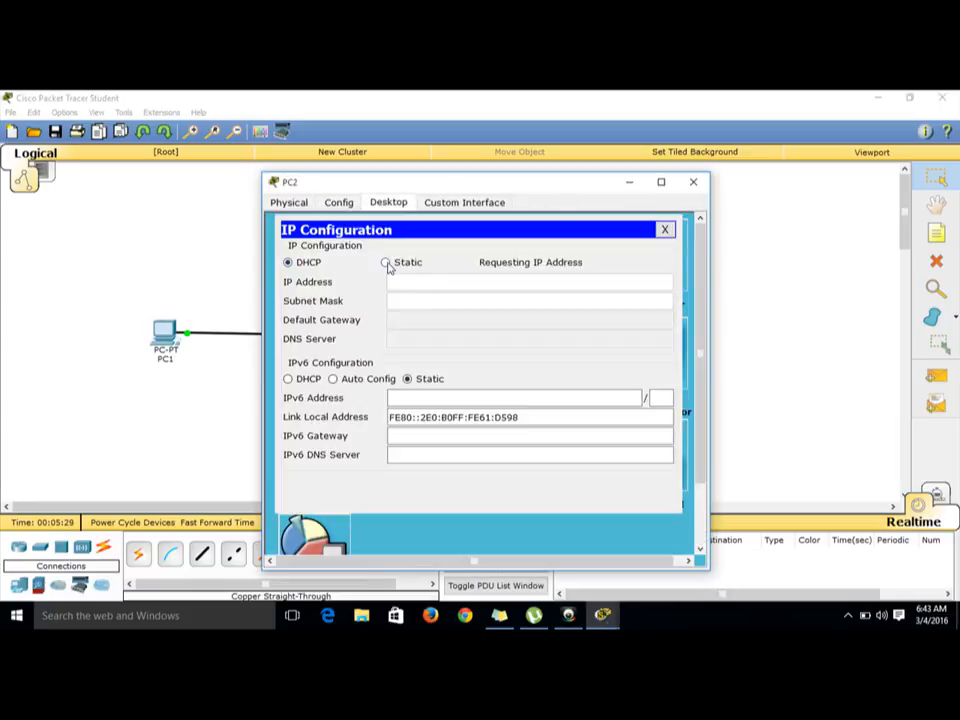
pyautogui.click(387, 263)
pyautogui.click(398, 282)
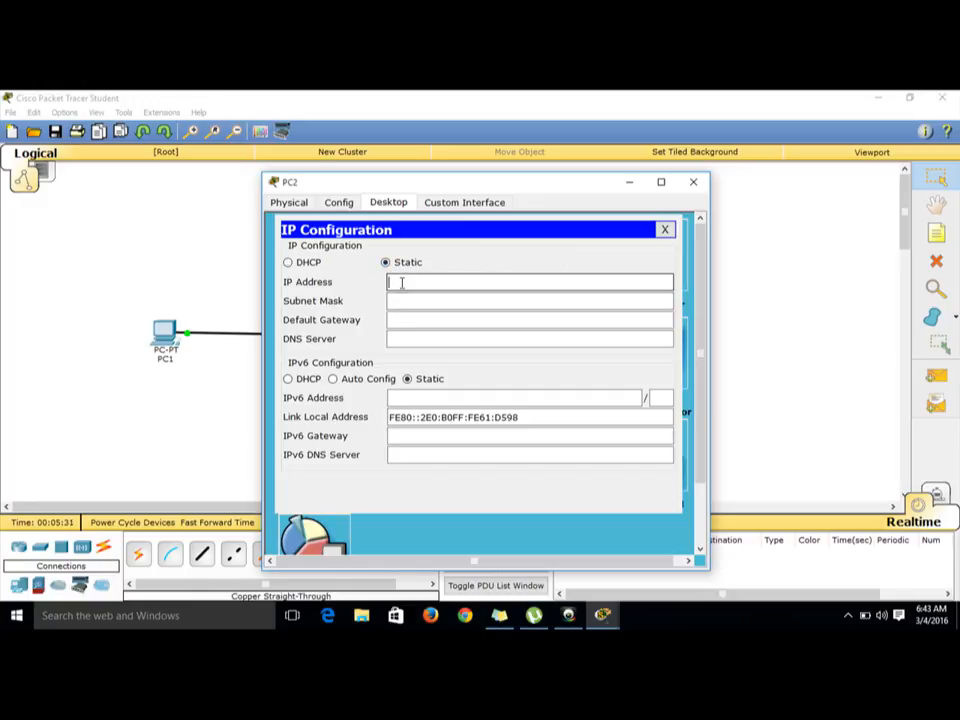
pyautogui.write('192.168.10.3')
pyautogui.click(413, 299)
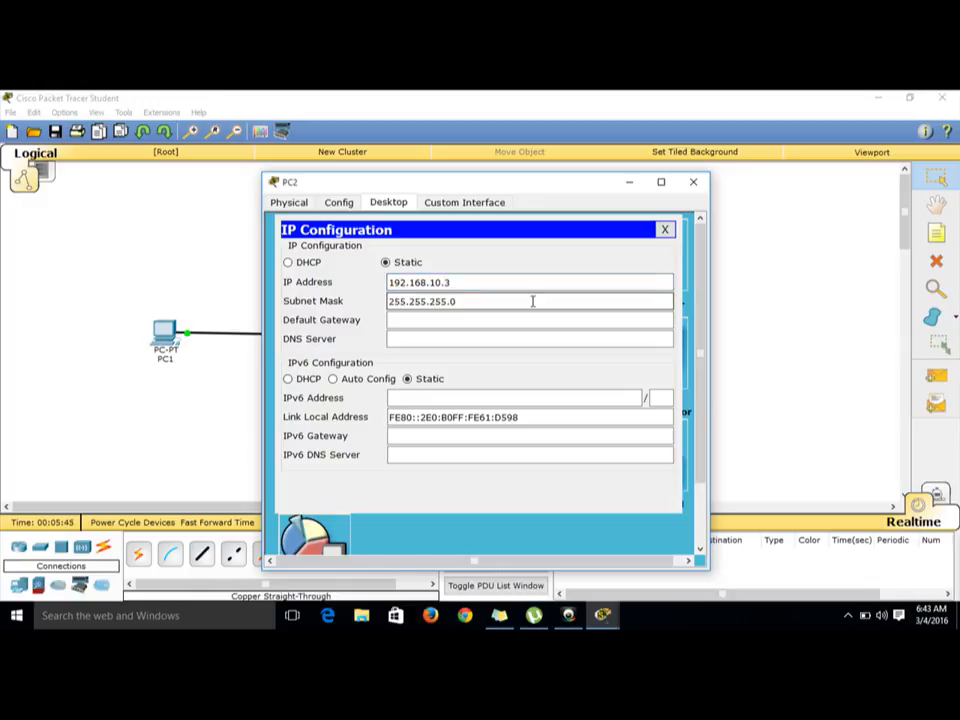
pyautogui.click(664, 230)
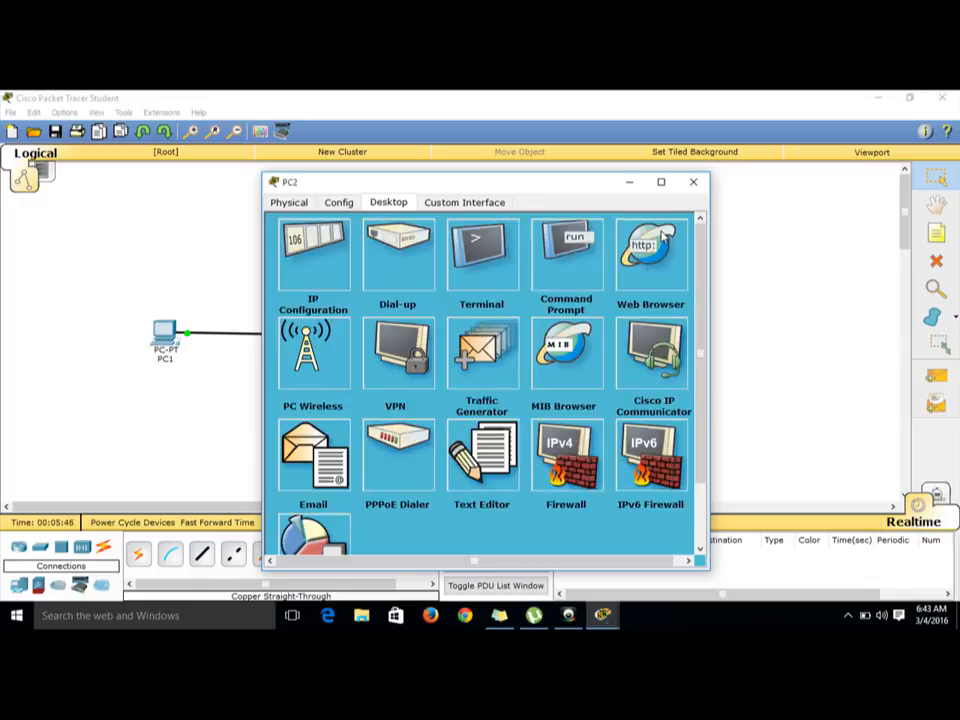
# Step: Run ipconfig in PC2's command prompt to check its address settings, then close PC2's window
pyautogui.click(588, 258)
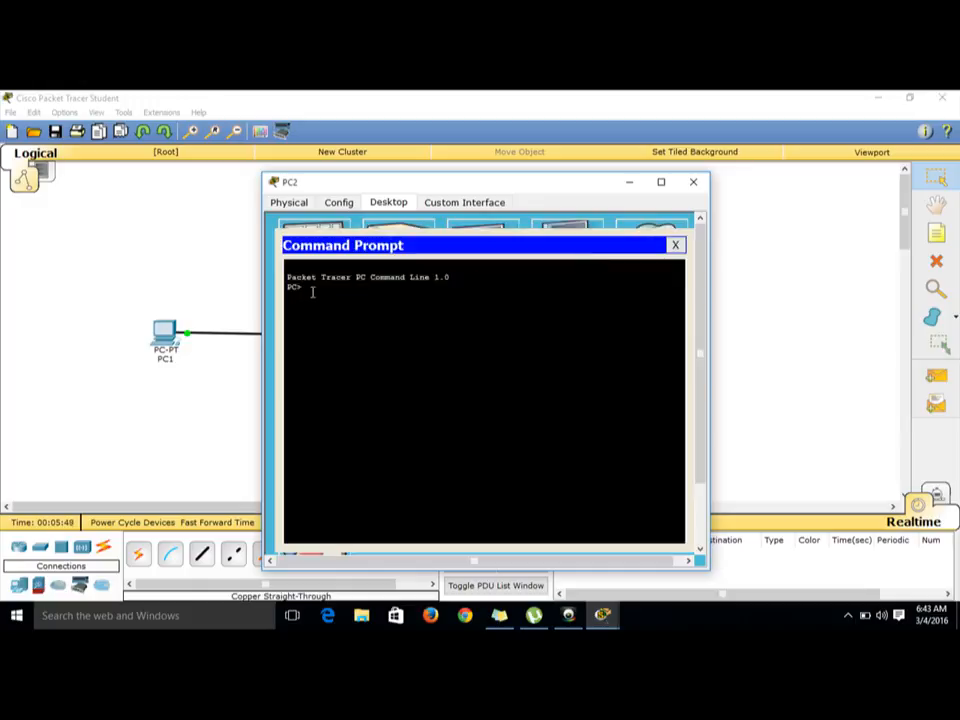
pyautogui.write('ipconfig')
pyautogui.press('Return')
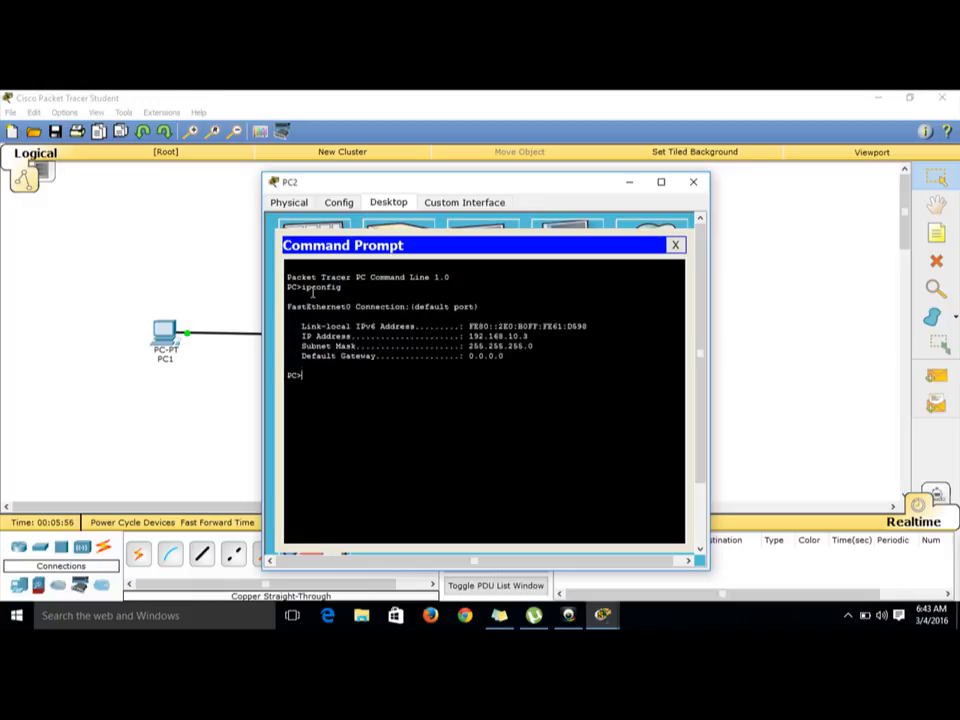
pyautogui.click(677, 245)
pyautogui.click(679, 251)
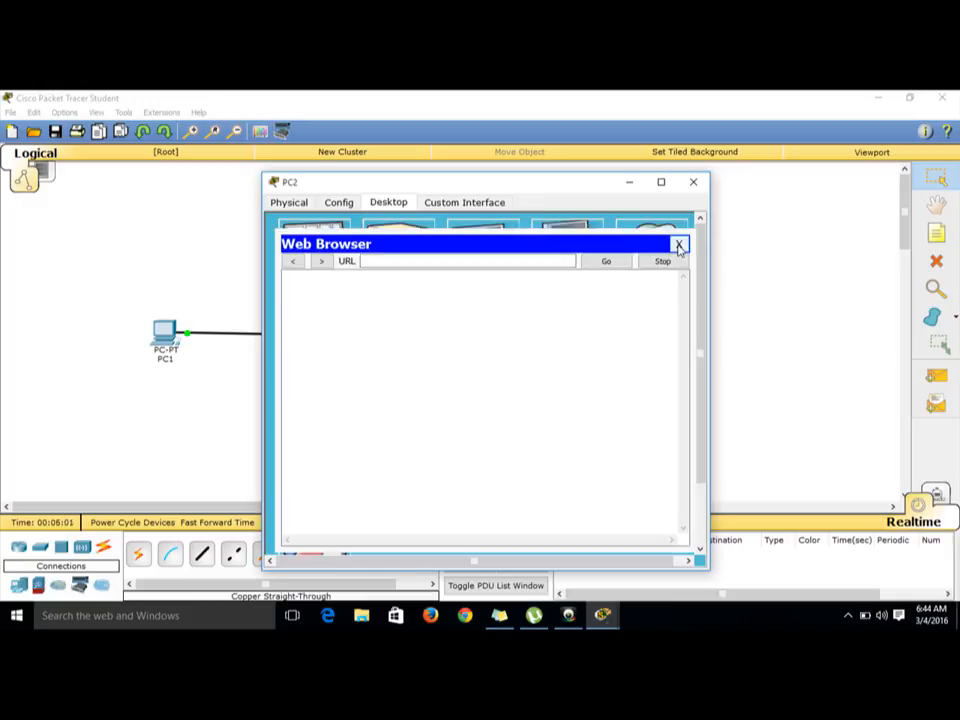
pyautogui.click(694, 183)
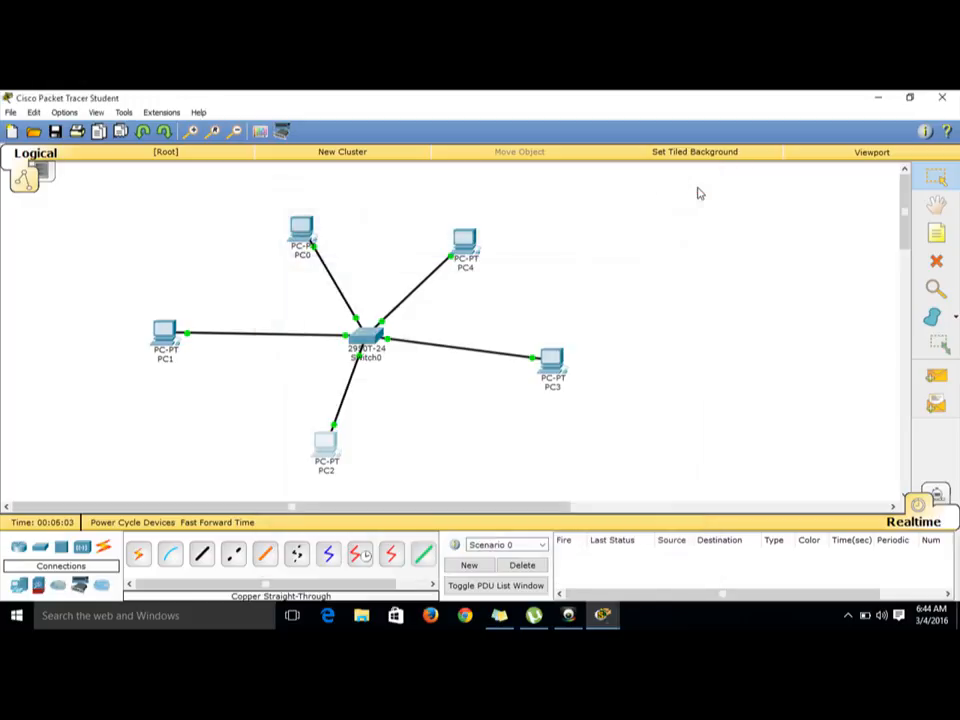
# Step: Give PC3 the static IP address 192.168.10.4 with subnet mask 255.255.255.0
pyautogui.click(556, 370)
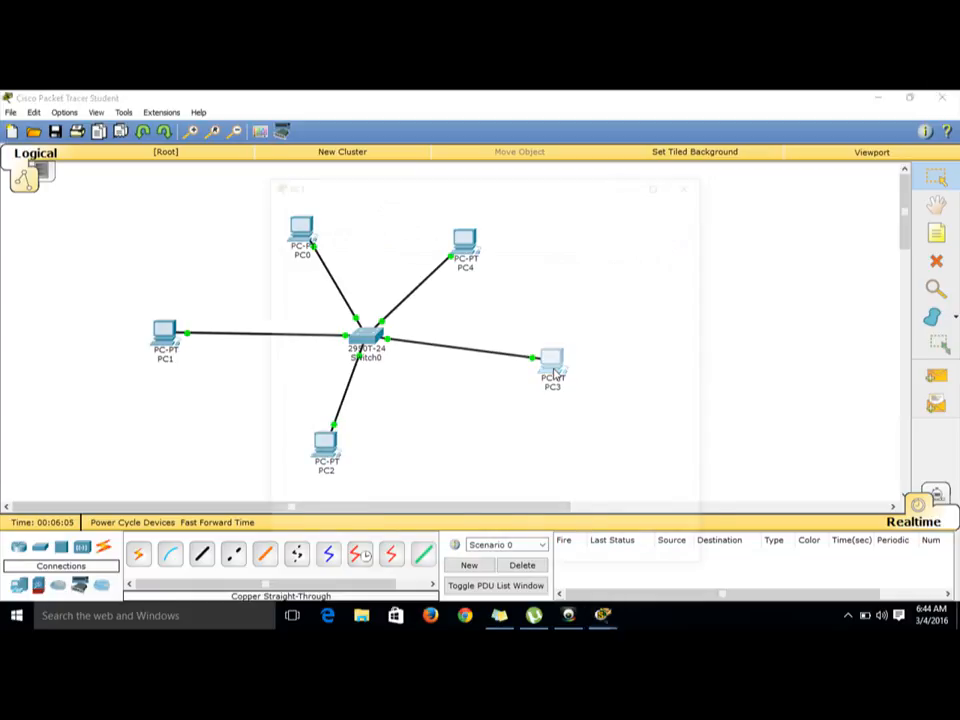
pyautogui.click(388, 202)
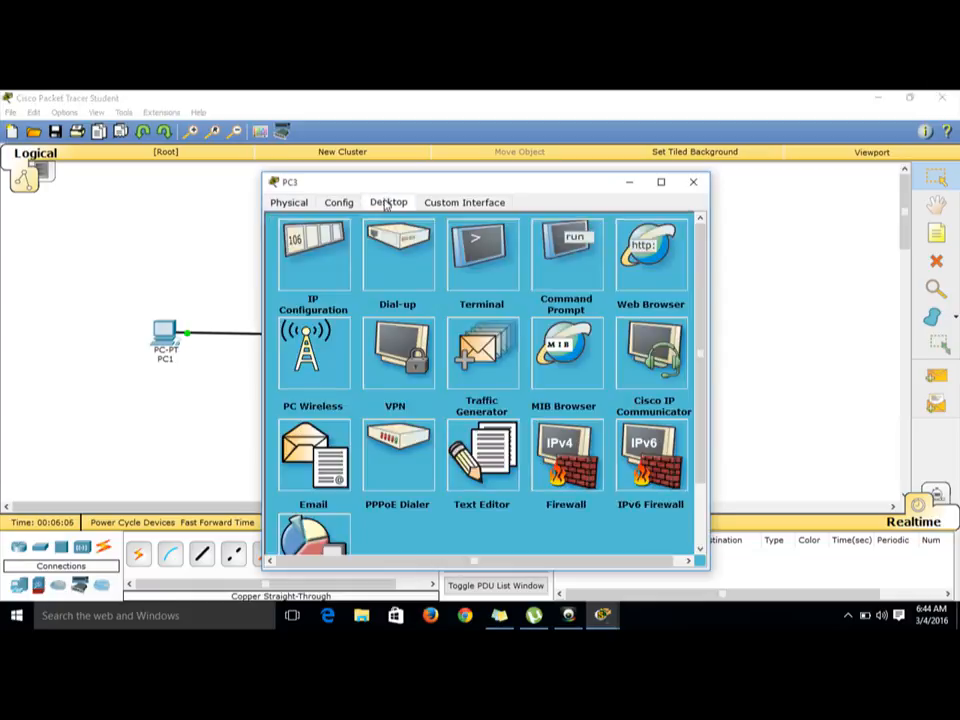
pyautogui.click(333, 252)
pyautogui.click(398, 288)
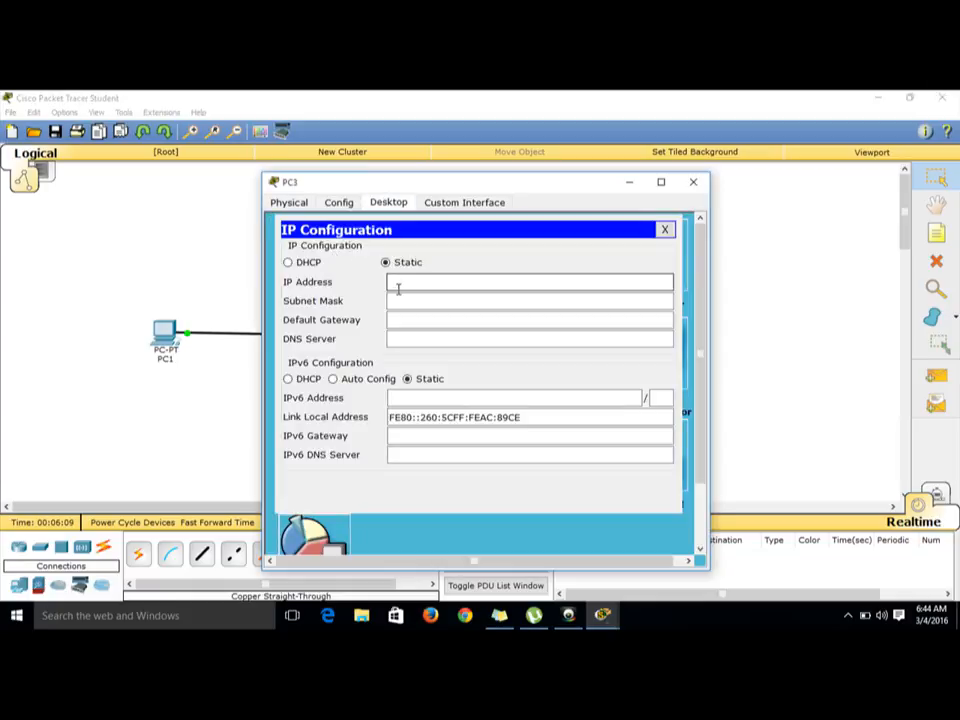
pyautogui.write('192.168.10')
pyautogui.write('.4')
pyautogui.click(478, 302)
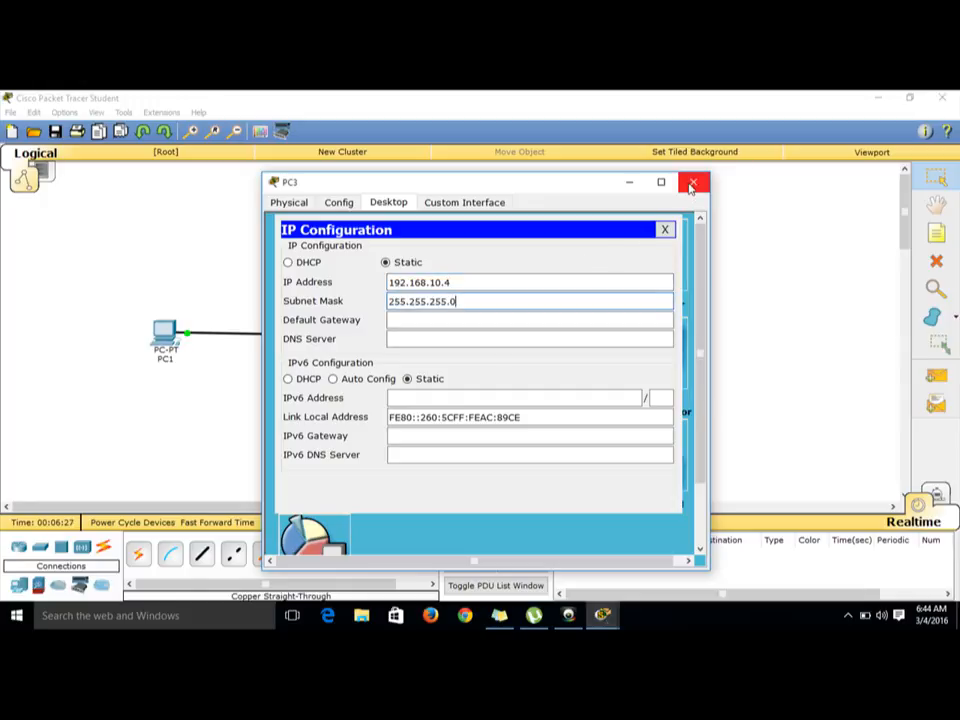
pyautogui.click(666, 230)
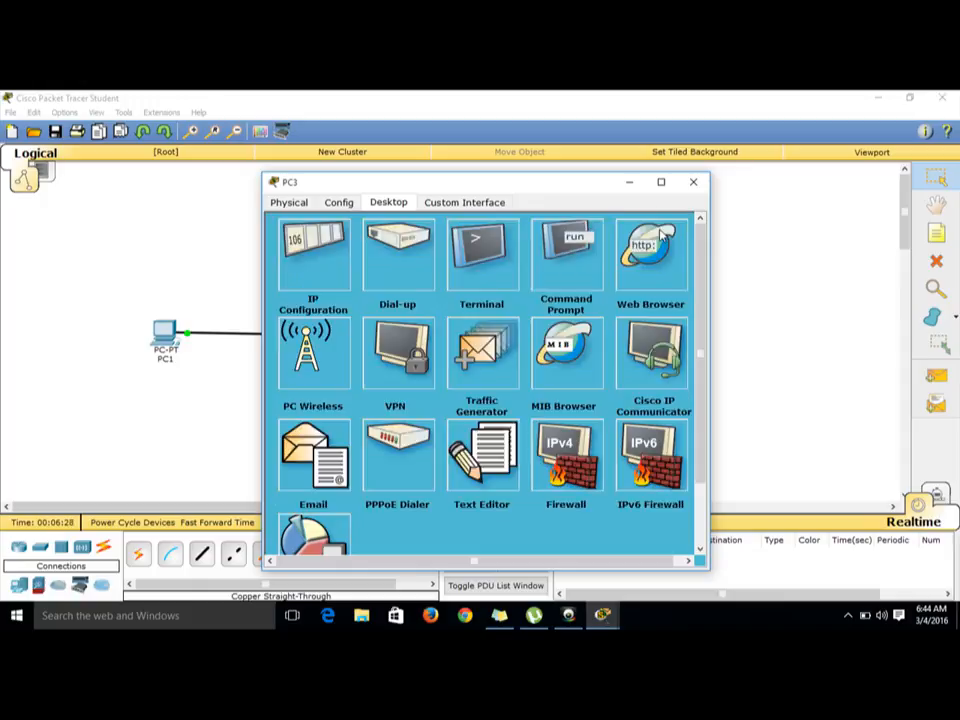
# Step: Run ipconfig in PC3's command prompt to check its address settings, then close PC3's window
pyautogui.click(571, 260)
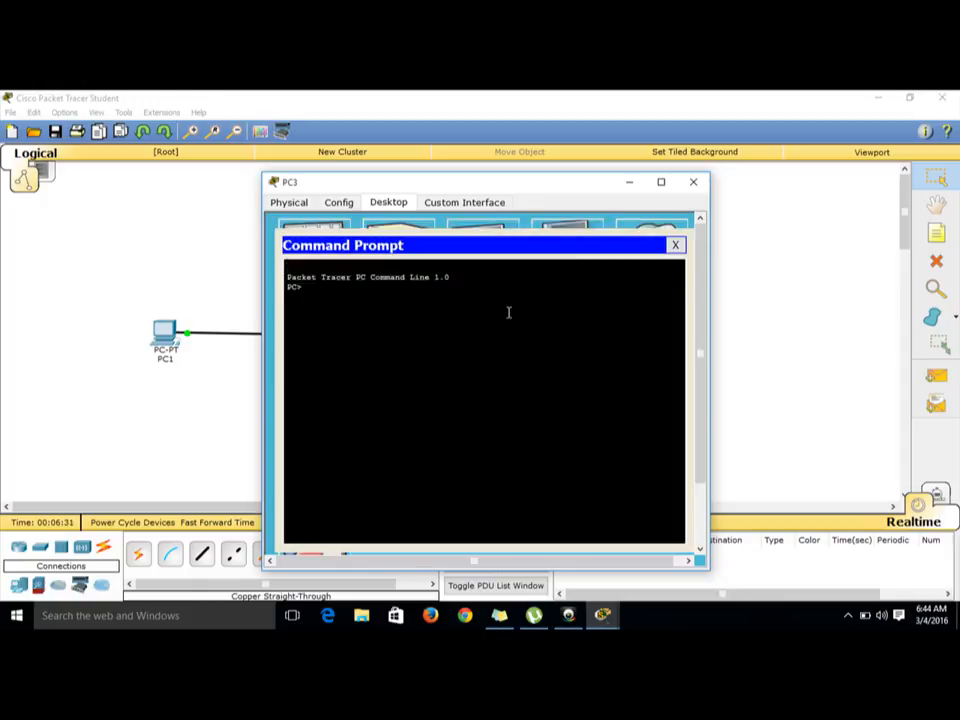
pyautogui.write('ipconfig')
pyautogui.press('Return')
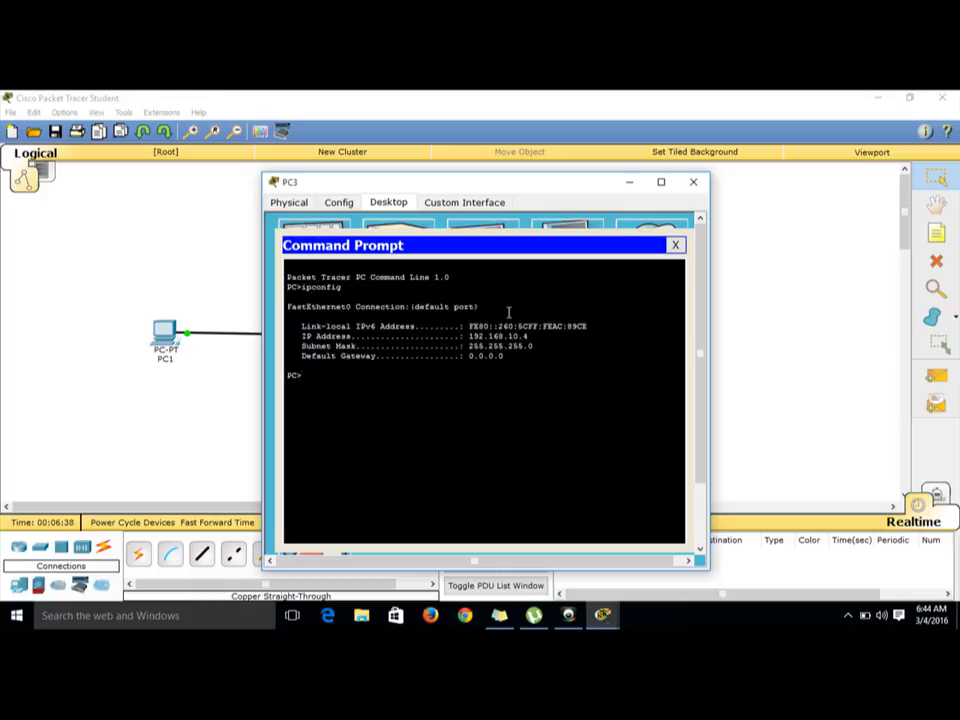
pyautogui.click(676, 246)
pyautogui.click(693, 182)
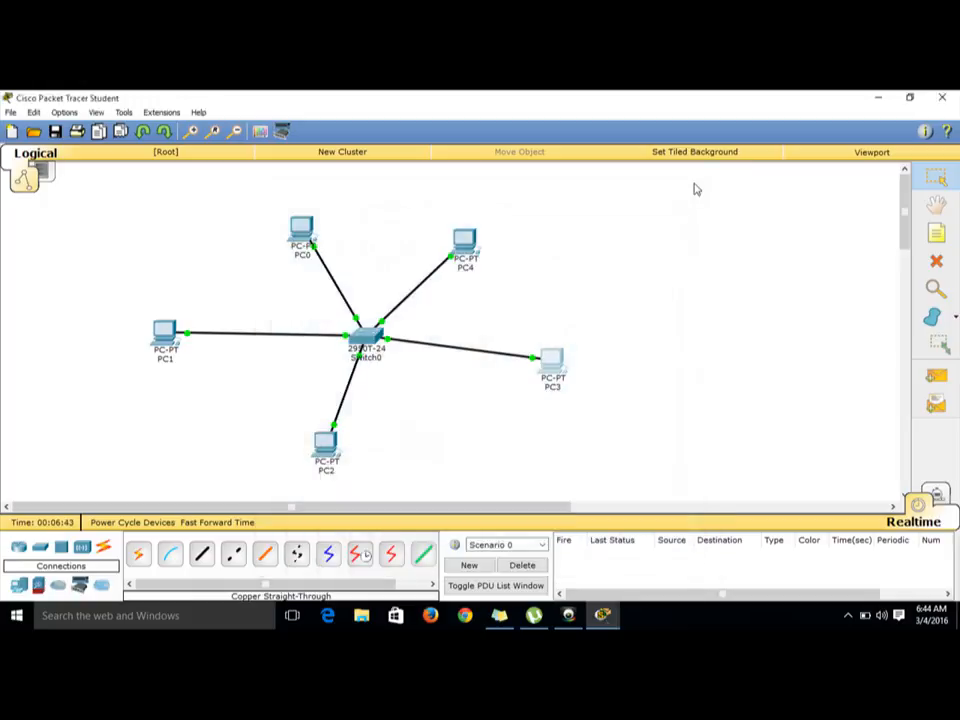
# Step: Give PC4 the static IP address 192.168.10.5 with subnet mask 255.255.255.0
pyautogui.click(464, 240)
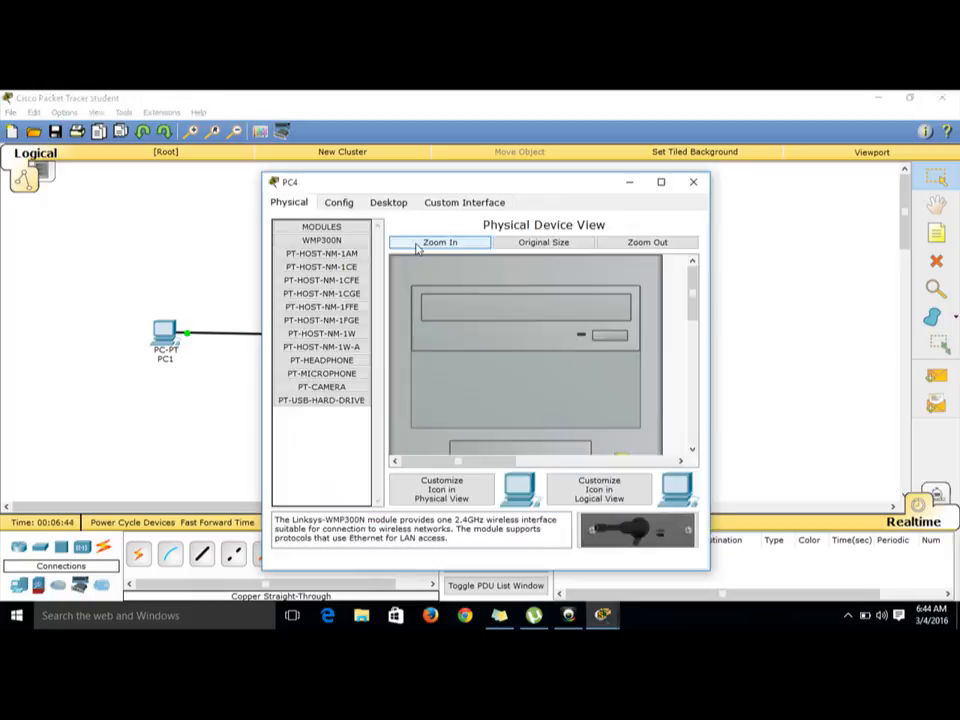
pyautogui.click(389, 203)
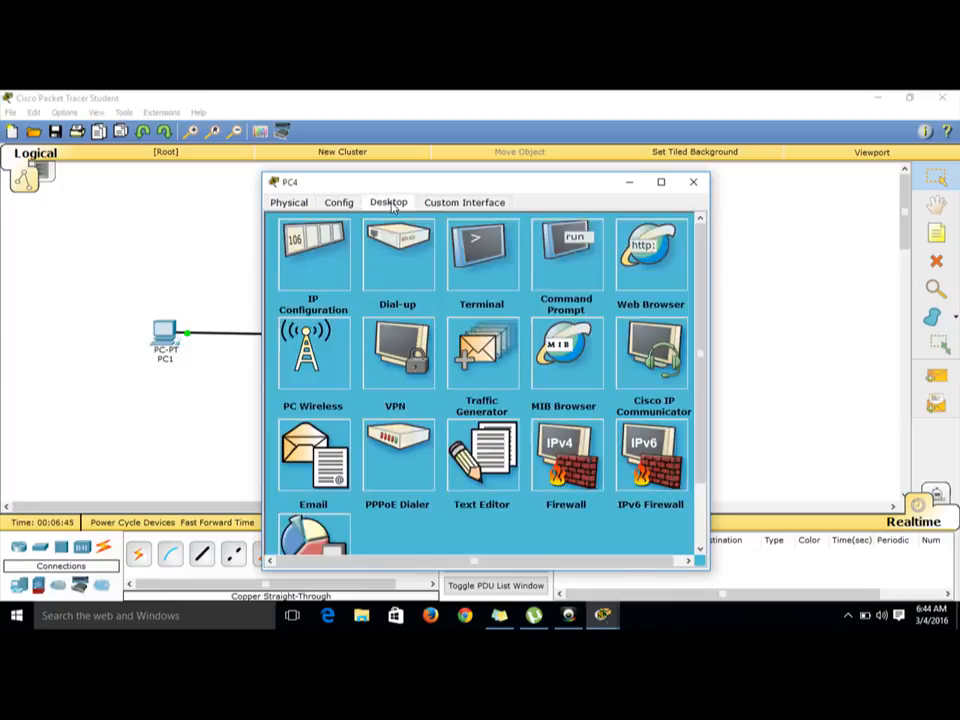
pyautogui.click(313, 262)
pyautogui.click(386, 263)
pyautogui.click(401, 280)
pyautogui.write('1')
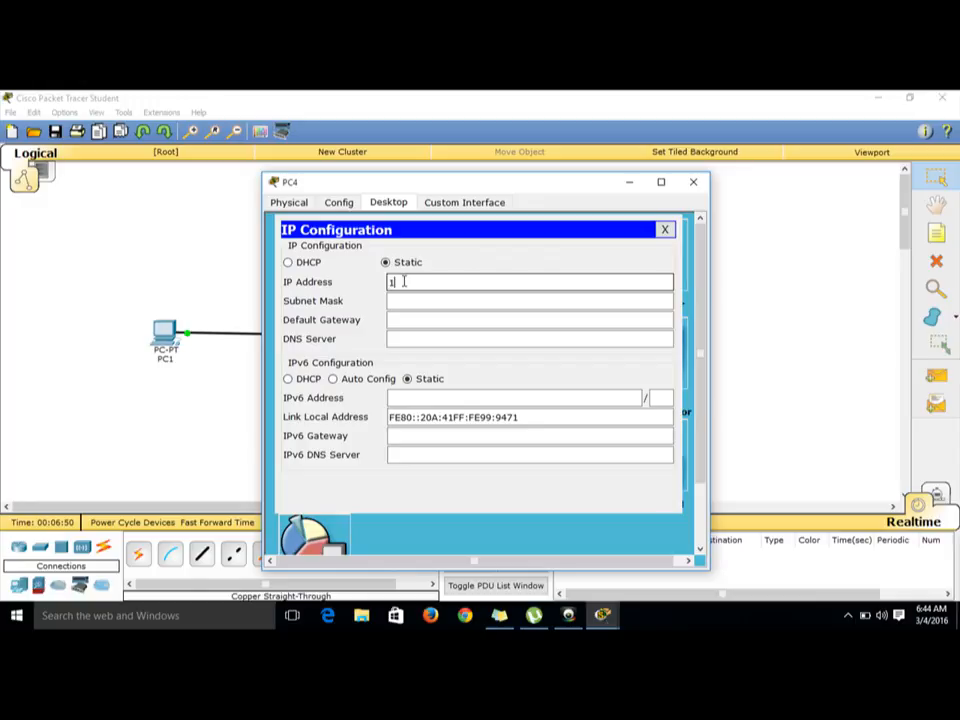
pyautogui.write('92.168.10.5')
pyautogui.click(437, 301)
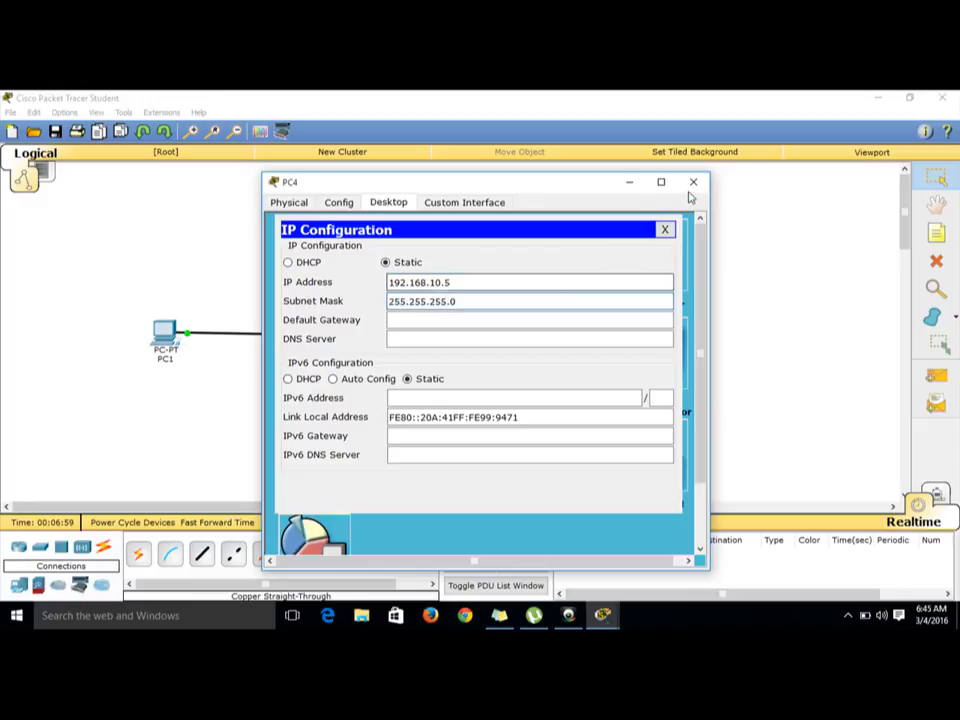
pyautogui.click(665, 231)
# Step: Run ipconfig in PC4's command prompt to check its address settings, then close PC4's window
pyautogui.click(524, 285)
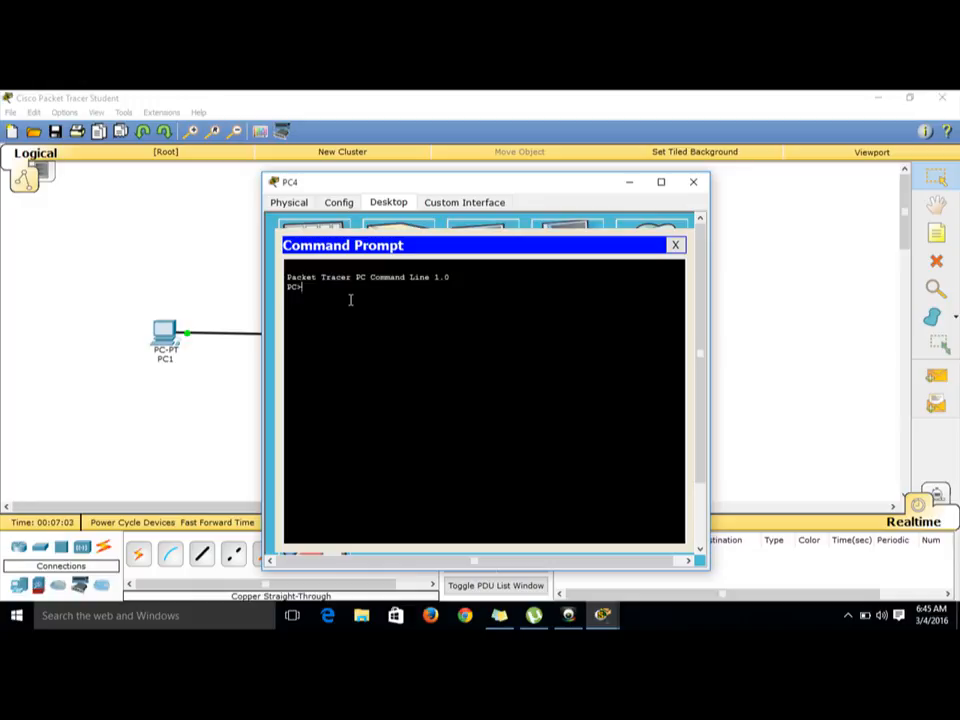
pyautogui.write('ipconfig')
pyautogui.press('Return')
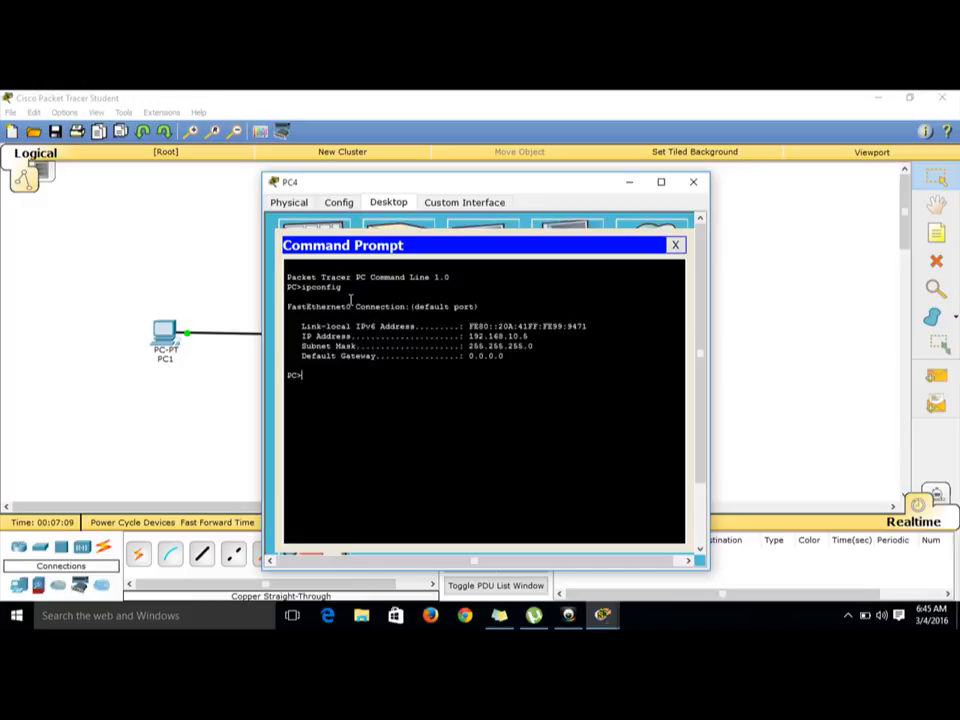
pyautogui.click(675, 245)
pyautogui.click(697, 184)
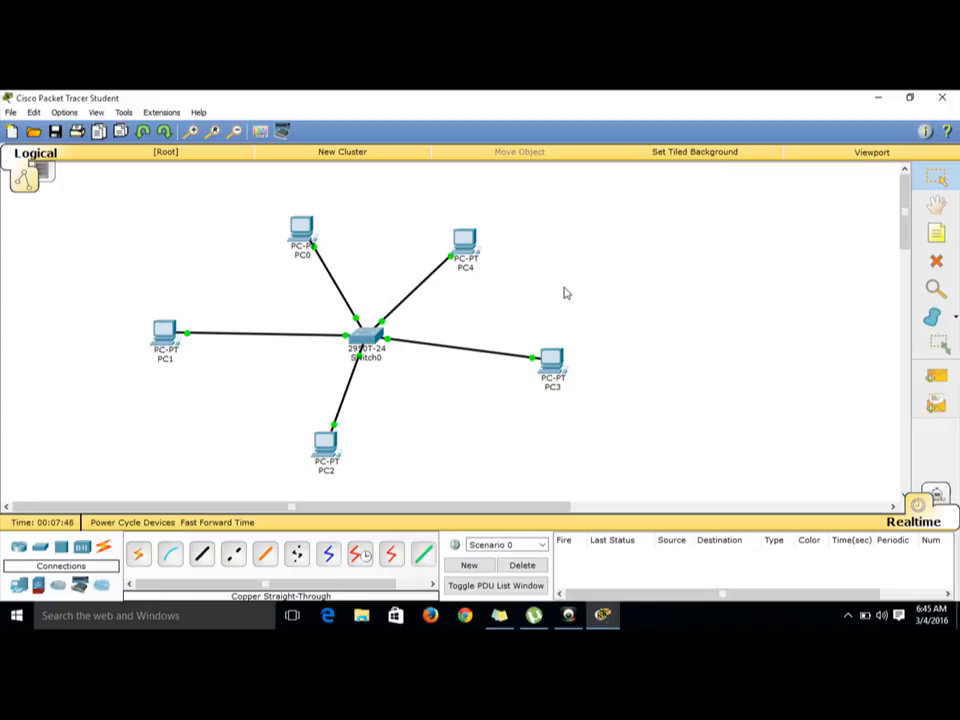
# Step: Switch to Simulation mode and add a simple PDU sent from PC1 to PC3
pyautogui.click(937, 499)
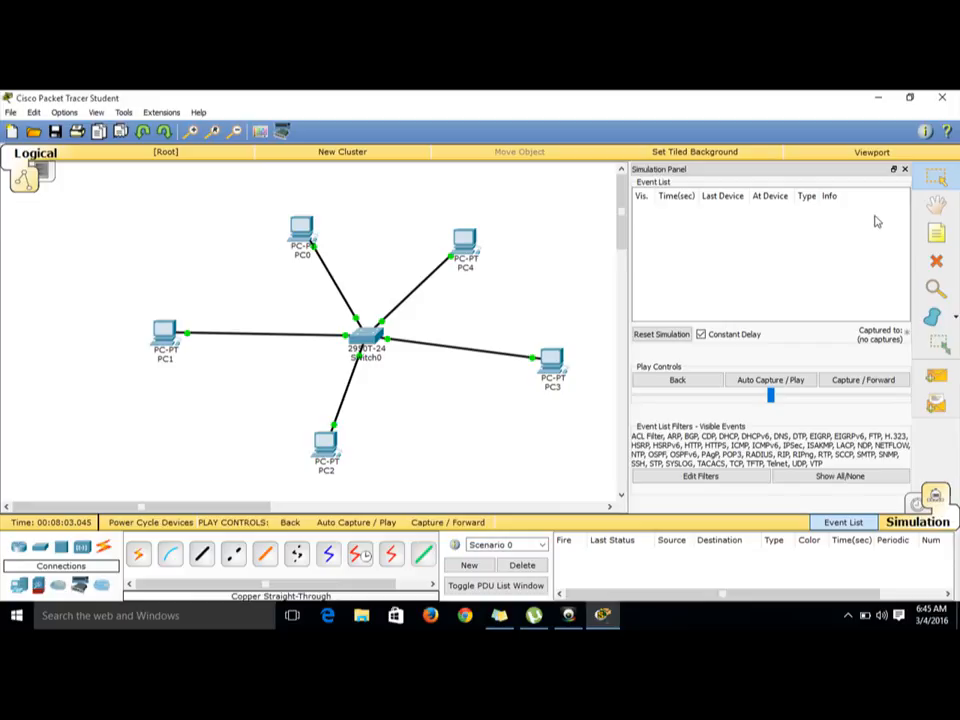
pyautogui.click(905, 170)
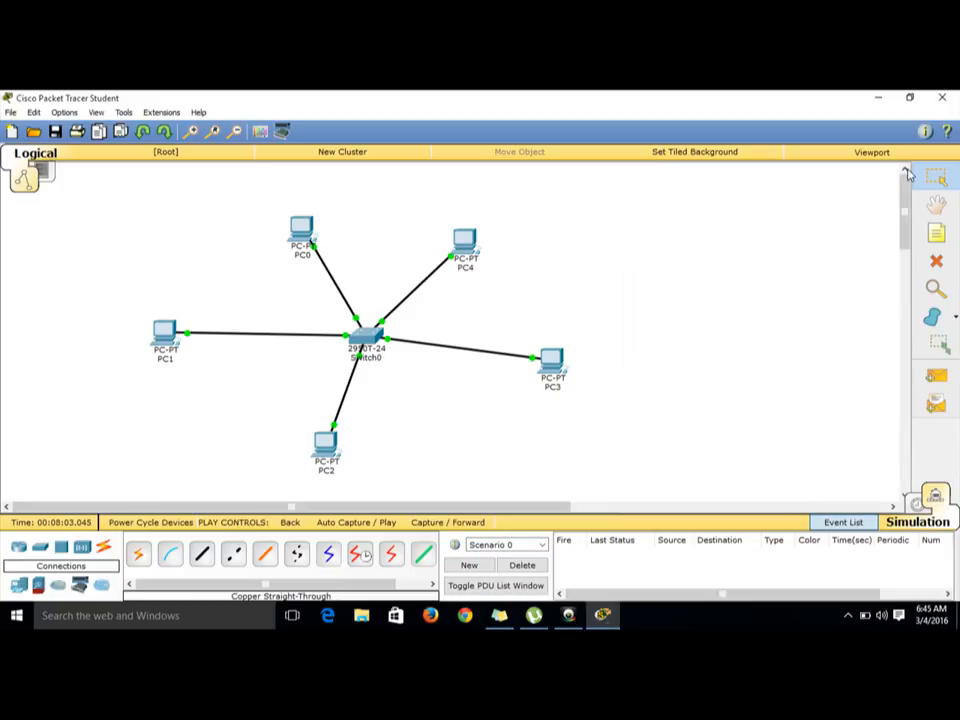
pyautogui.click(947, 380)
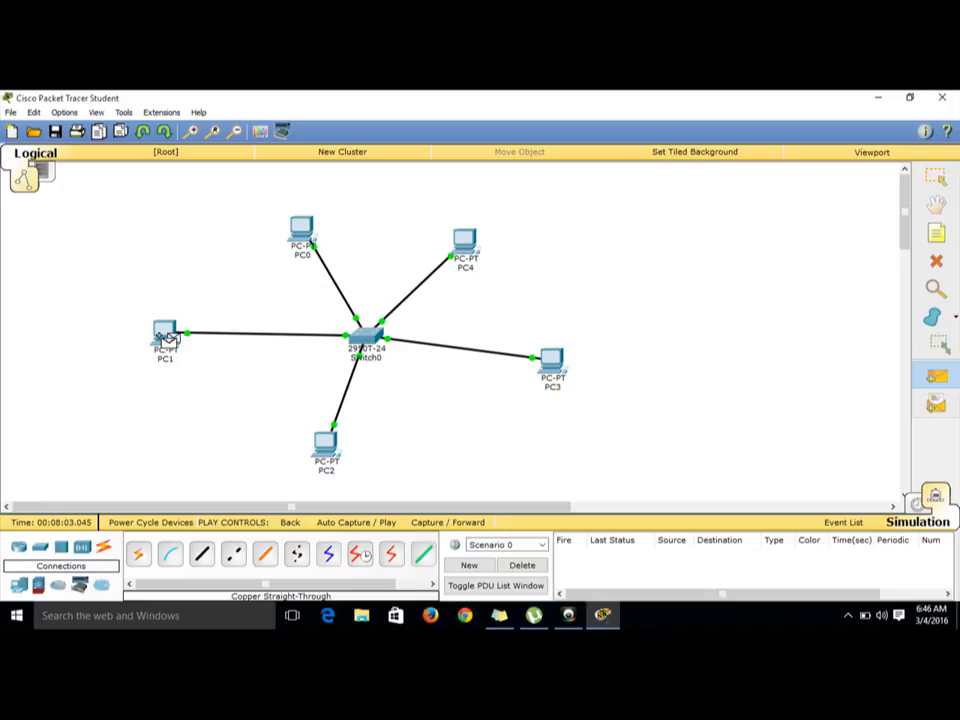
pyautogui.click(166, 339)
pyautogui.click(552, 372)
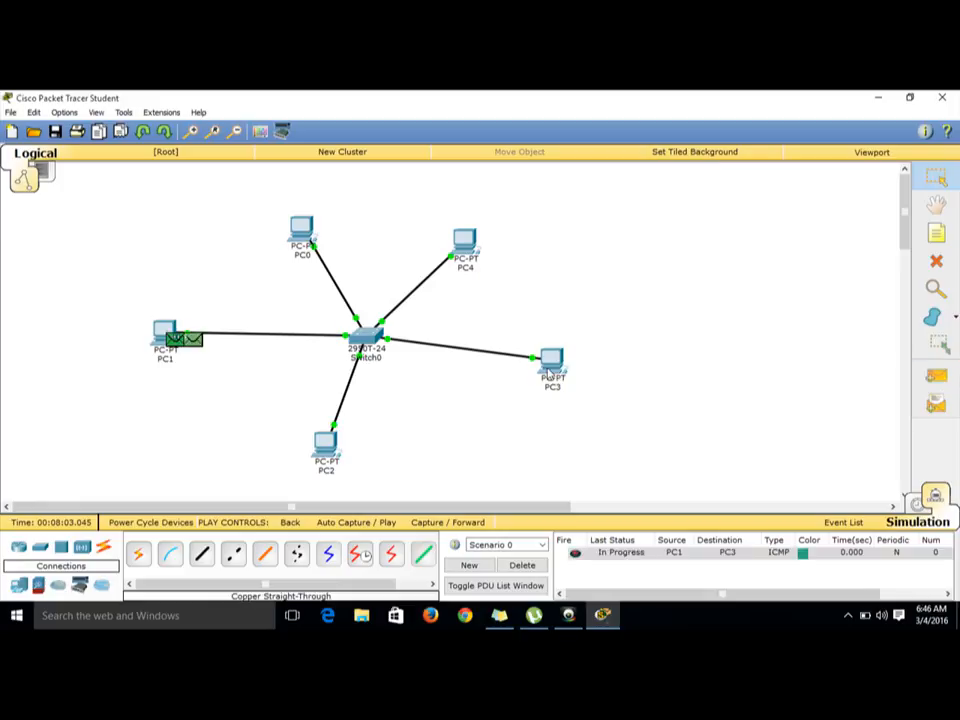
# Step: Step the PC1-to-PC3 ping forward one capture at a time until it returns, then minimize the program
pyautogui.click(454, 527)
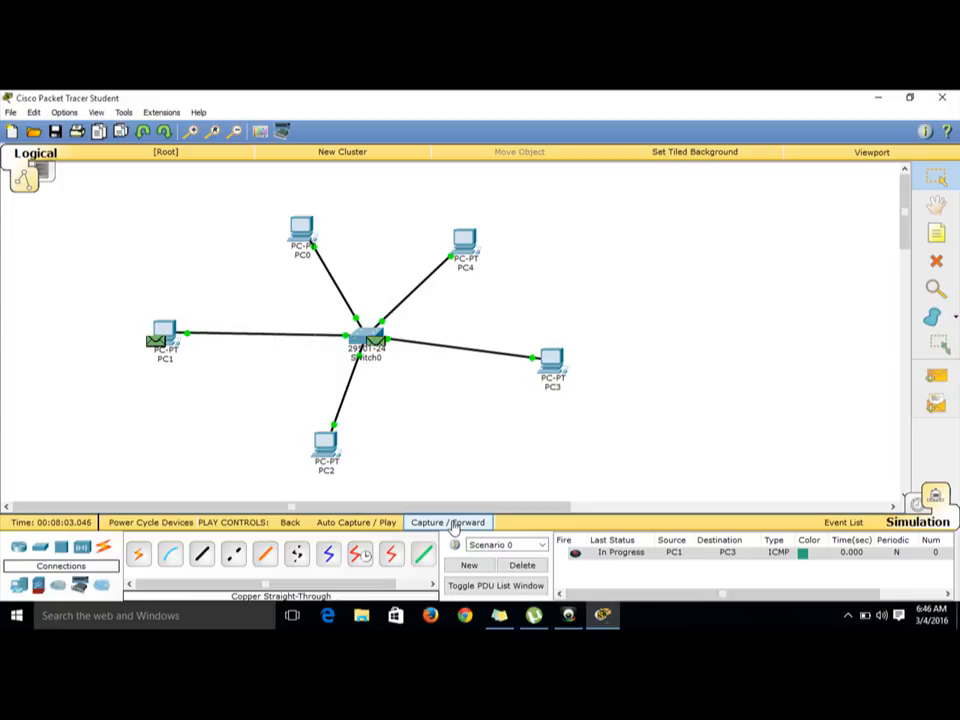
pyautogui.click(454, 527)
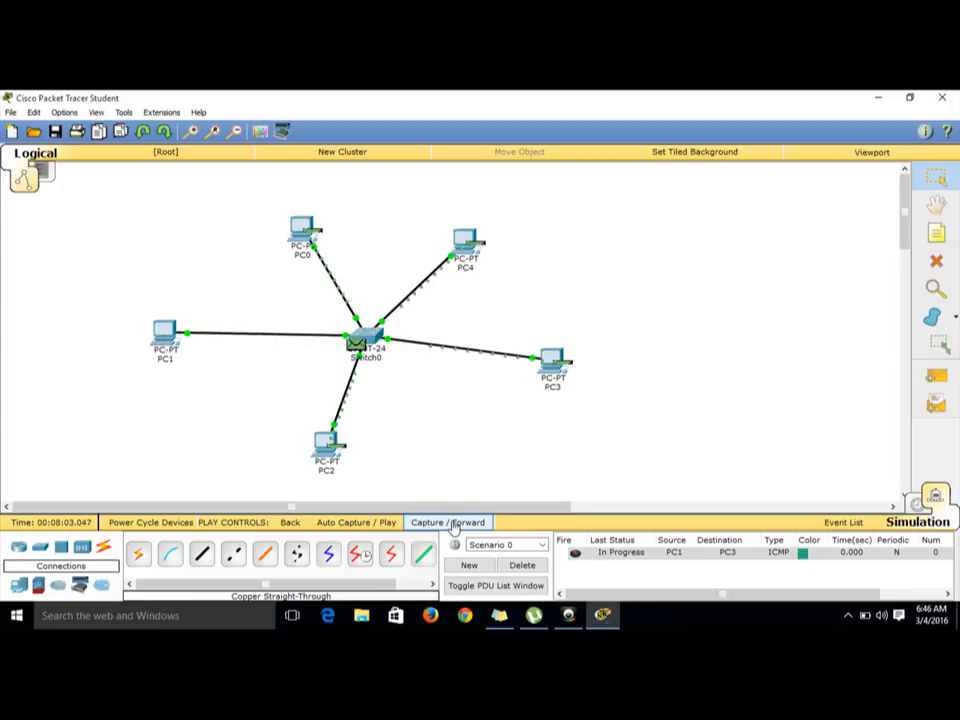
pyautogui.click(454, 523)
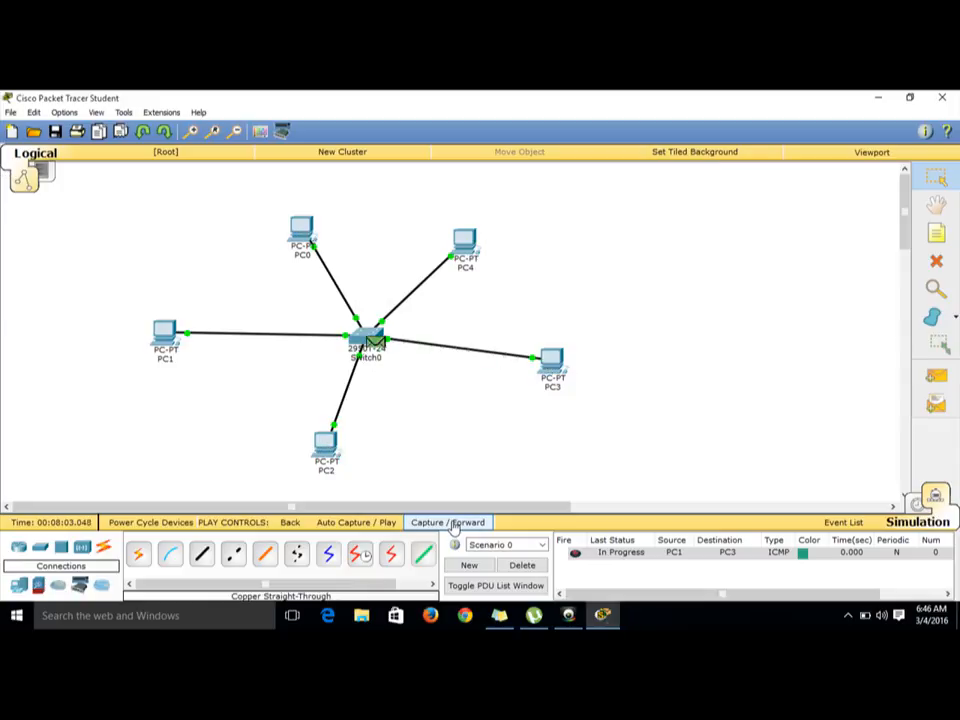
pyautogui.click(454, 523)
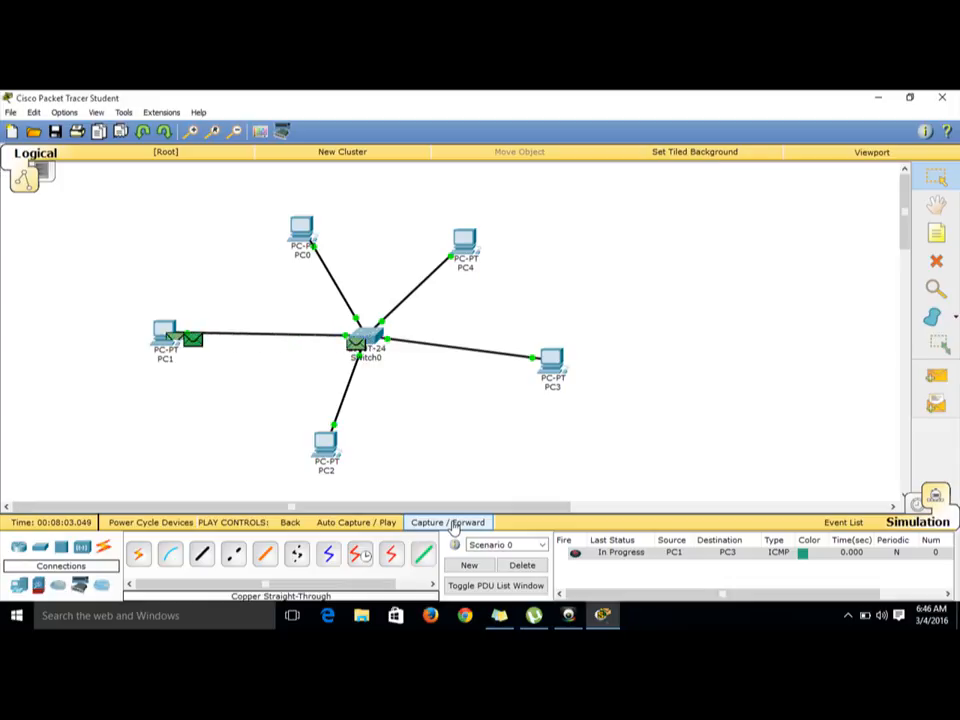
pyautogui.click(454, 523)
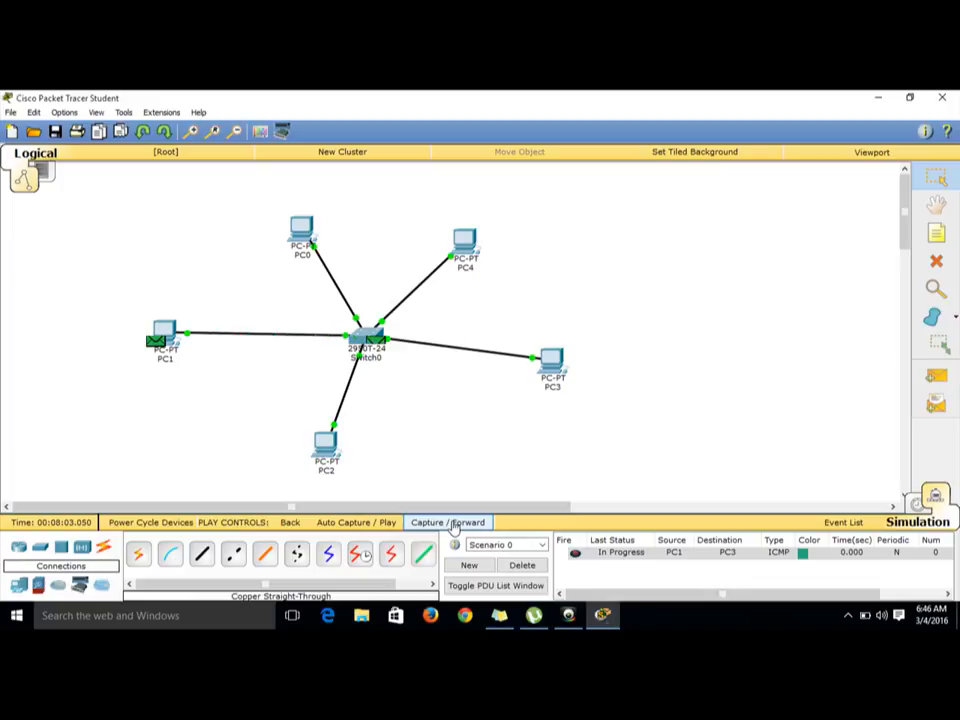
pyautogui.click(454, 523)
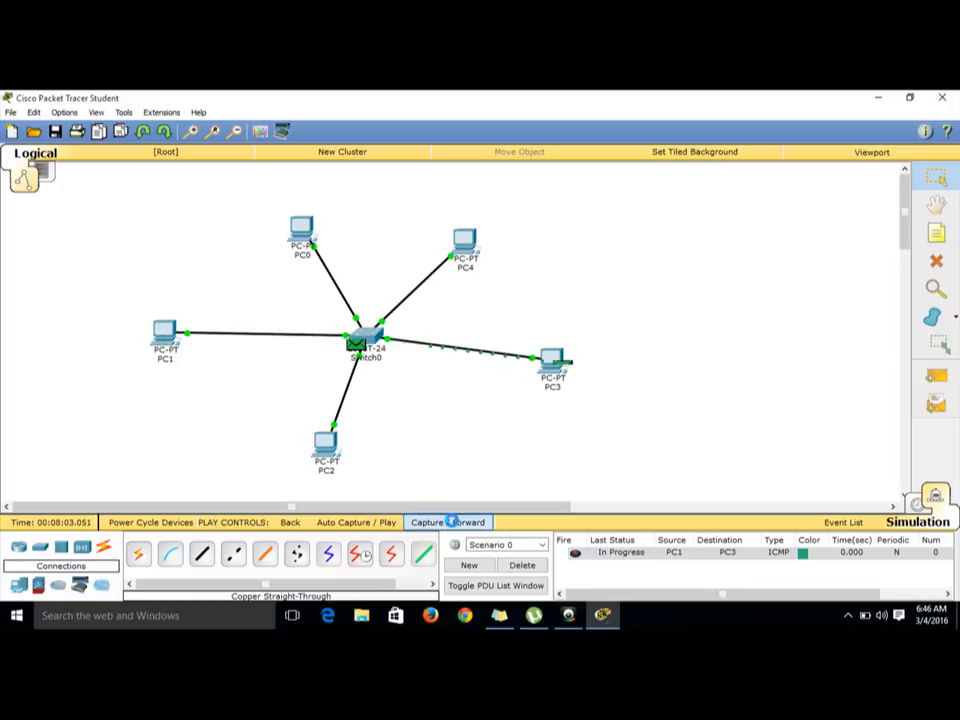
pyautogui.click(454, 523)
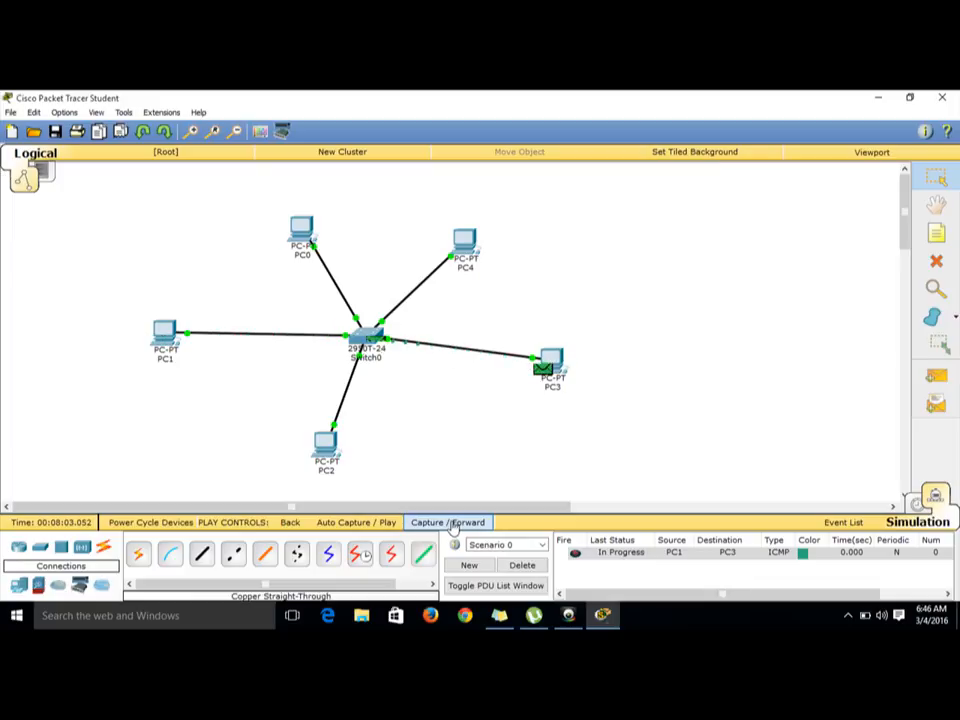
pyautogui.click(454, 523)
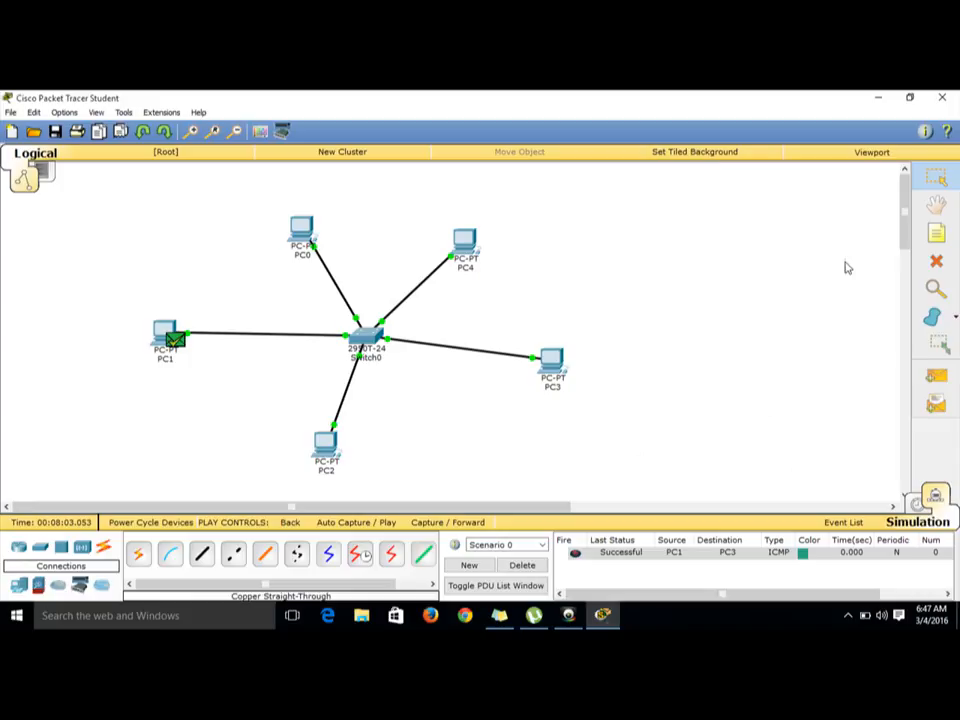
pyautogui.click(876, 98)
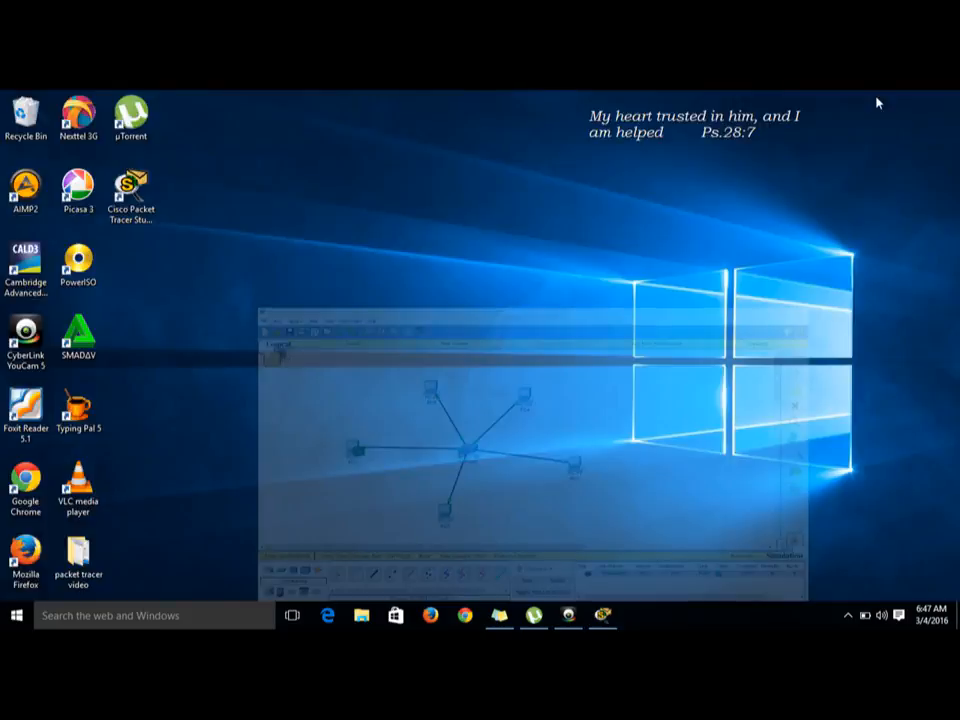